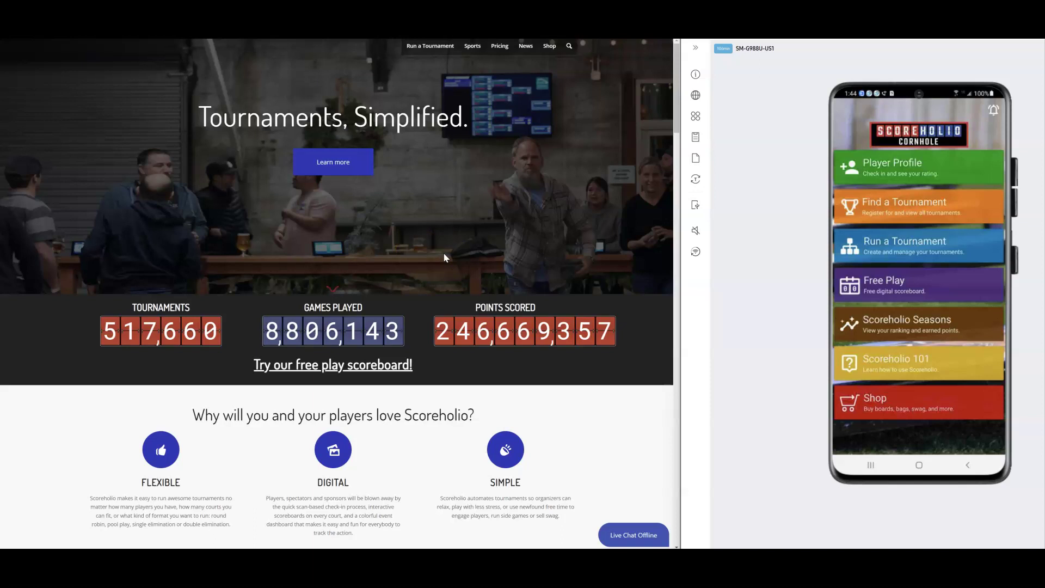
Log in to the Cornhole organizer dashboard on the web with the saved organizer credentials
{"action": "left_click", "coordinate": [458, 233]}
{"action": "left_click", "coordinate": [461, 237]}
{"action": "left_click", "coordinate": [483, 218]}
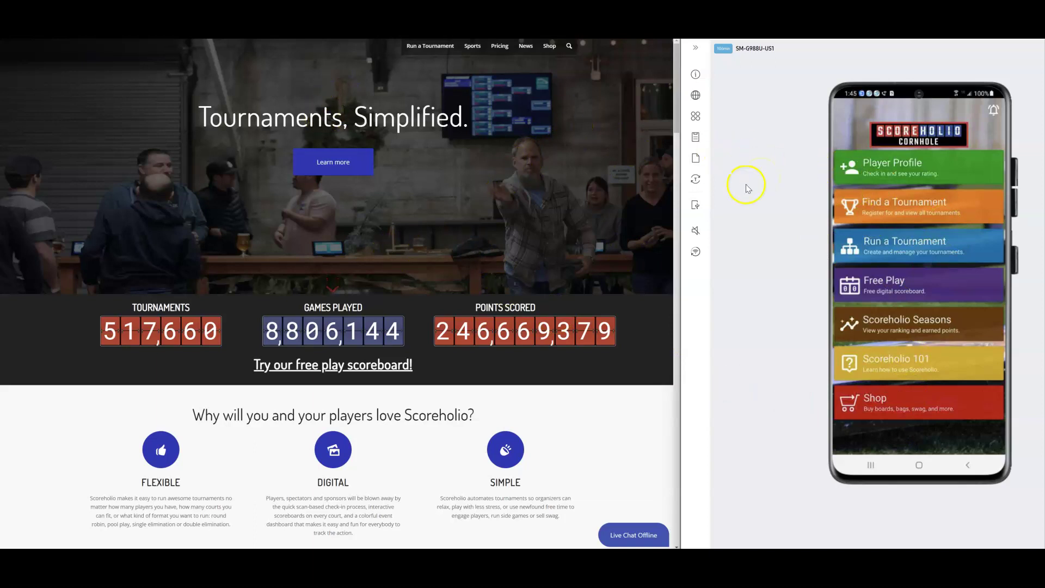
{"action": "mouse_move", "coordinate": [430, 46]}
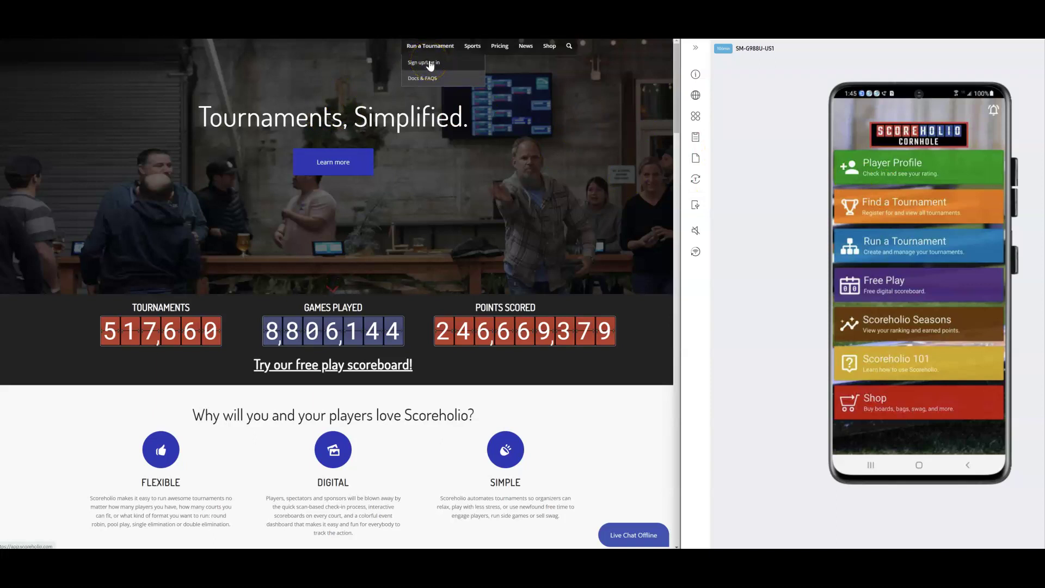
{"action": "left_click", "coordinate": [430, 64]}
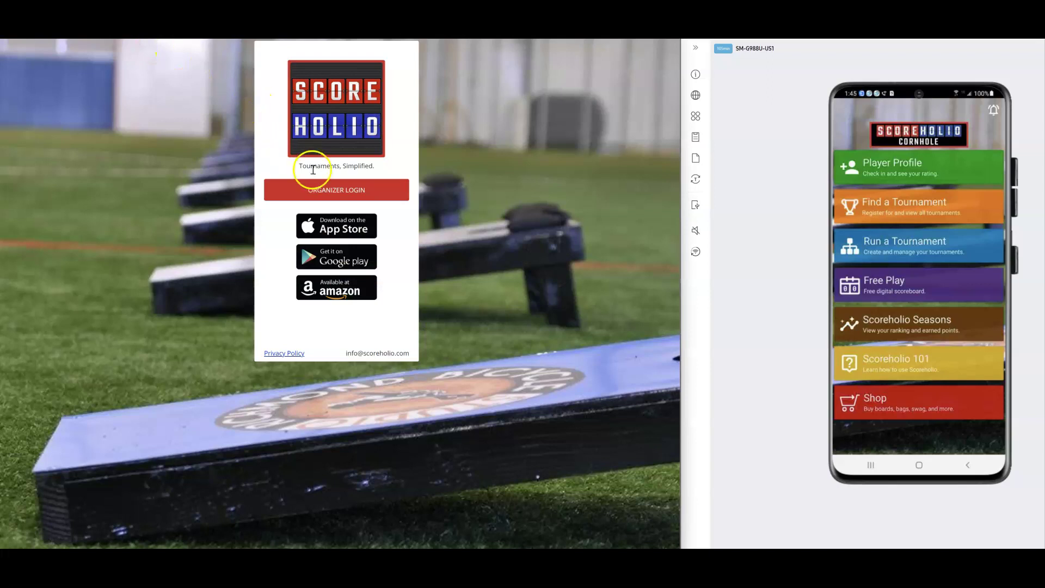
{"action": "left_click", "coordinate": [313, 188]}
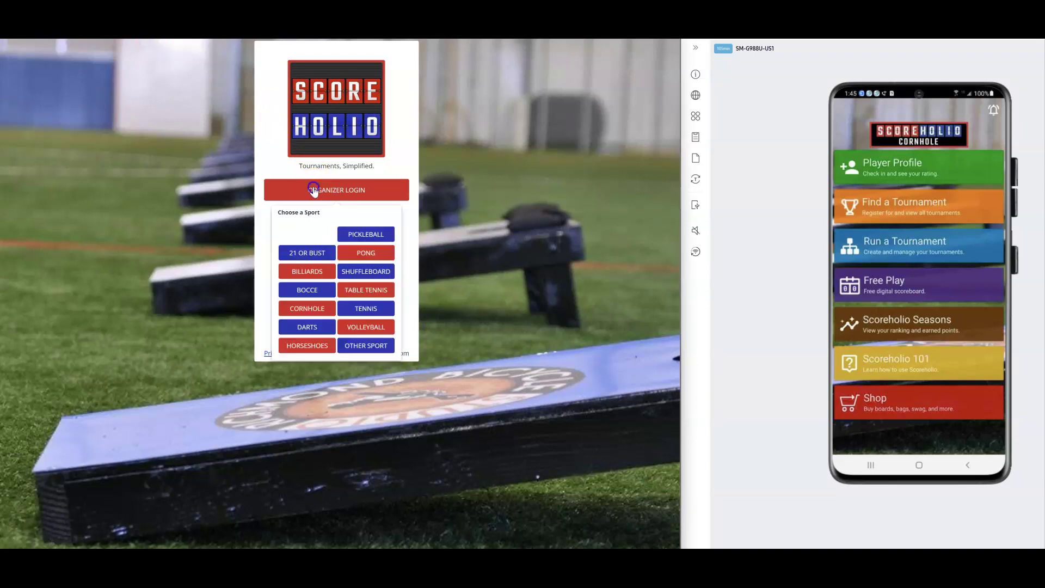
{"action": "left_click", "coordinate": [307, 309]}
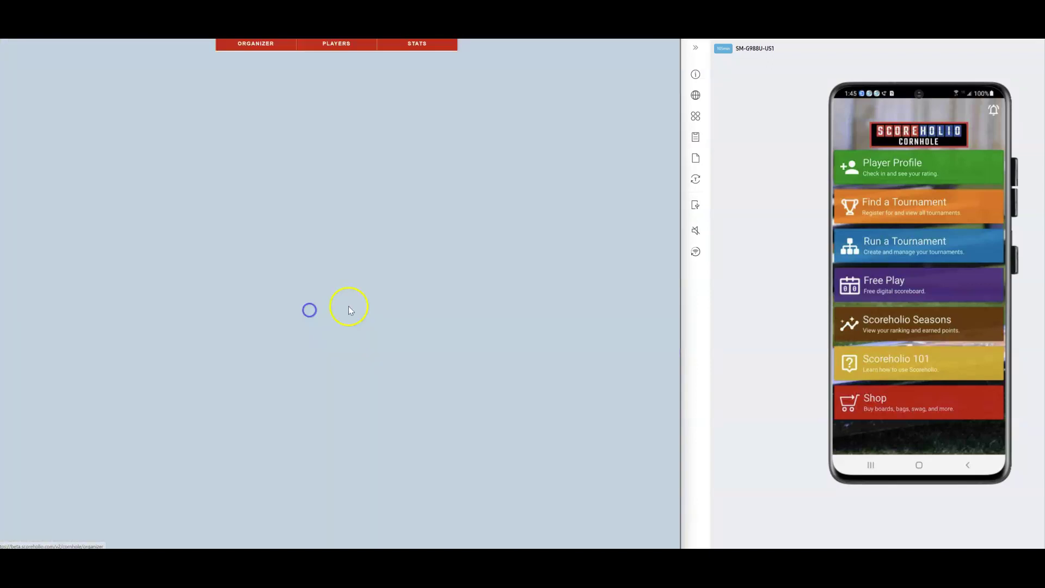
{"action": "left_click", "coordinate": [325, 103]}
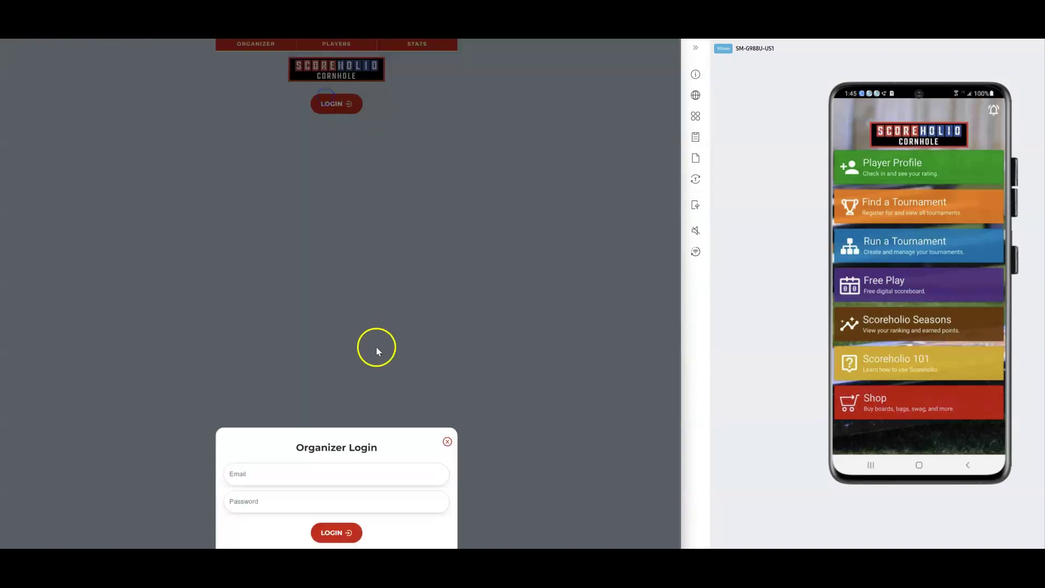
{"action": "left_click", "coordinate": [321, 475]}
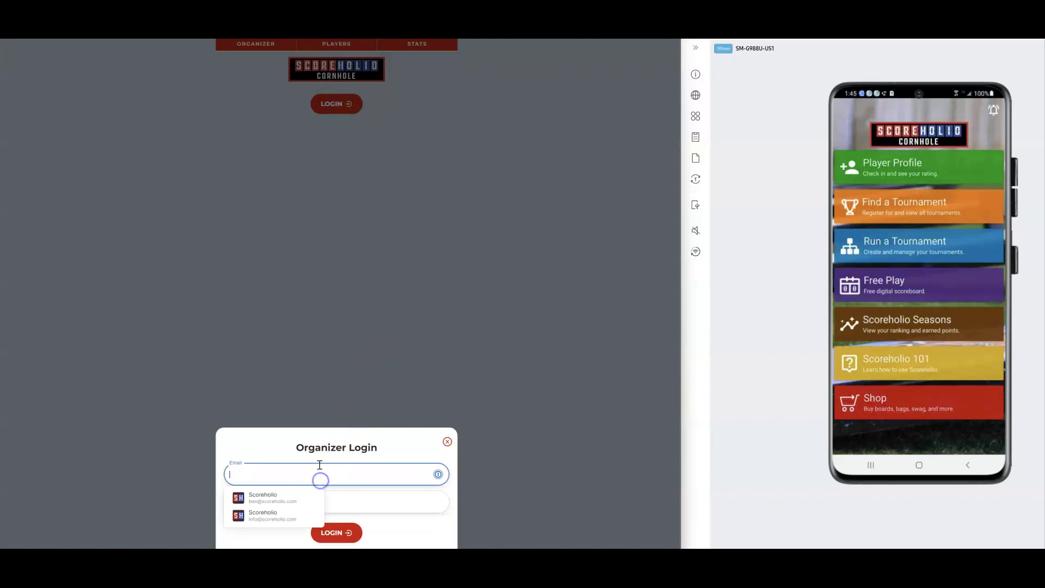
{"action": "left_click", "coordinate": [258, 498]}
{"action": "left_click", "coordinate": [331, 533]}
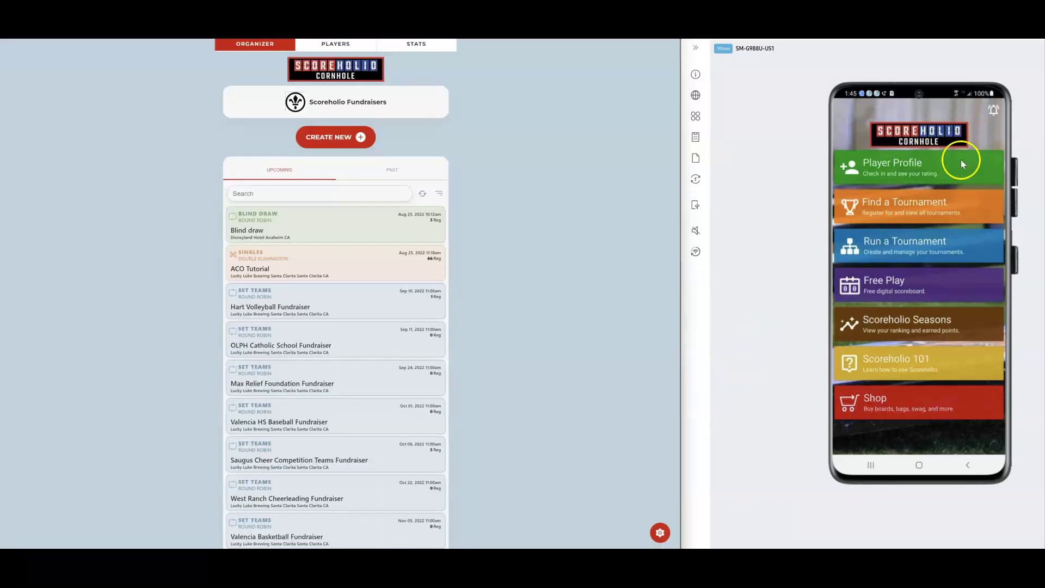
Sign in to Run a Tournament on the phone with the organizer's e-mail
{"action": "left_click", "coordinate": [899, 243]}
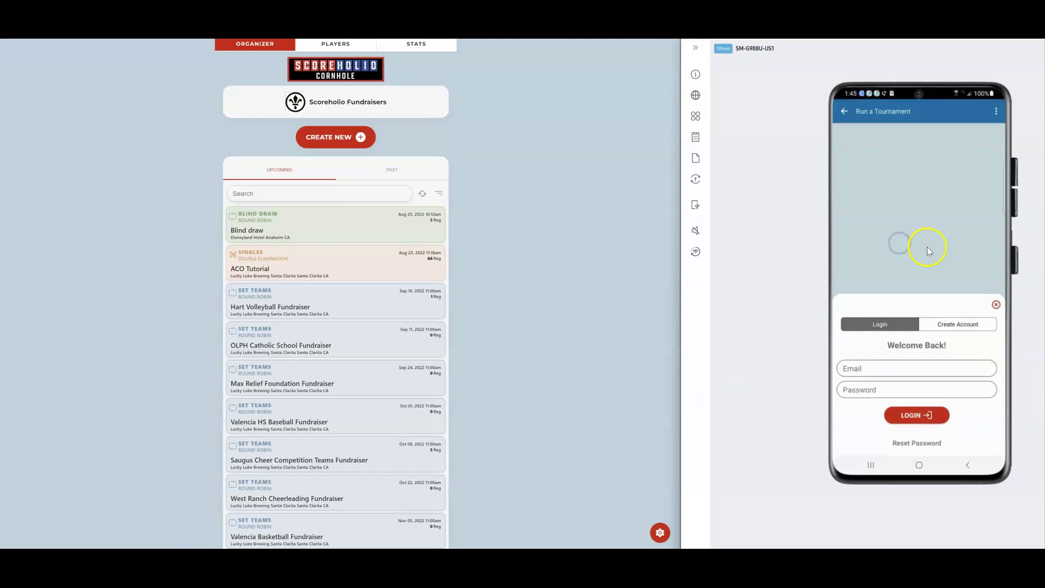
{"action": "left_click", "coordinate": [883, 369]}
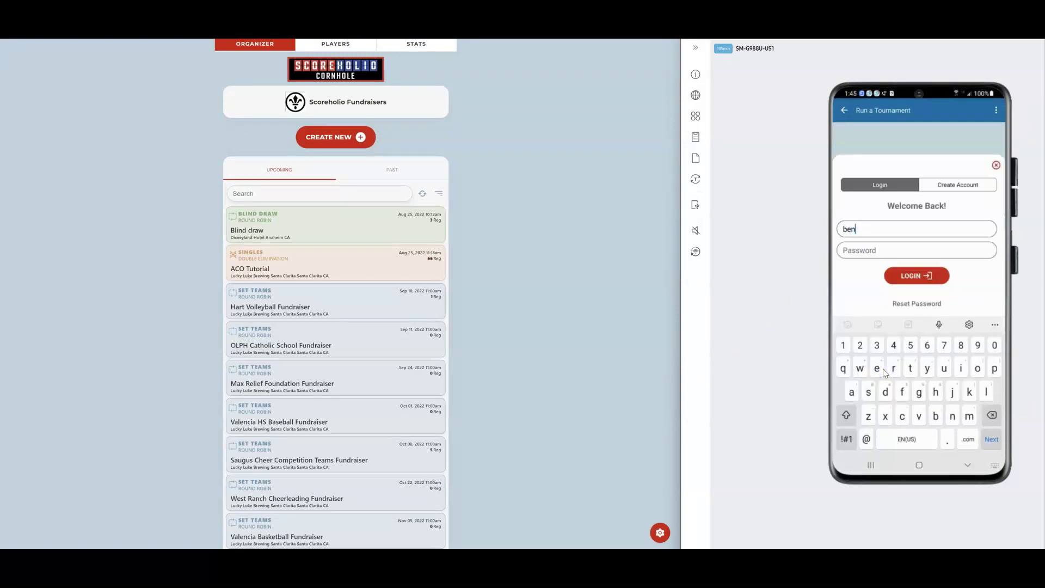
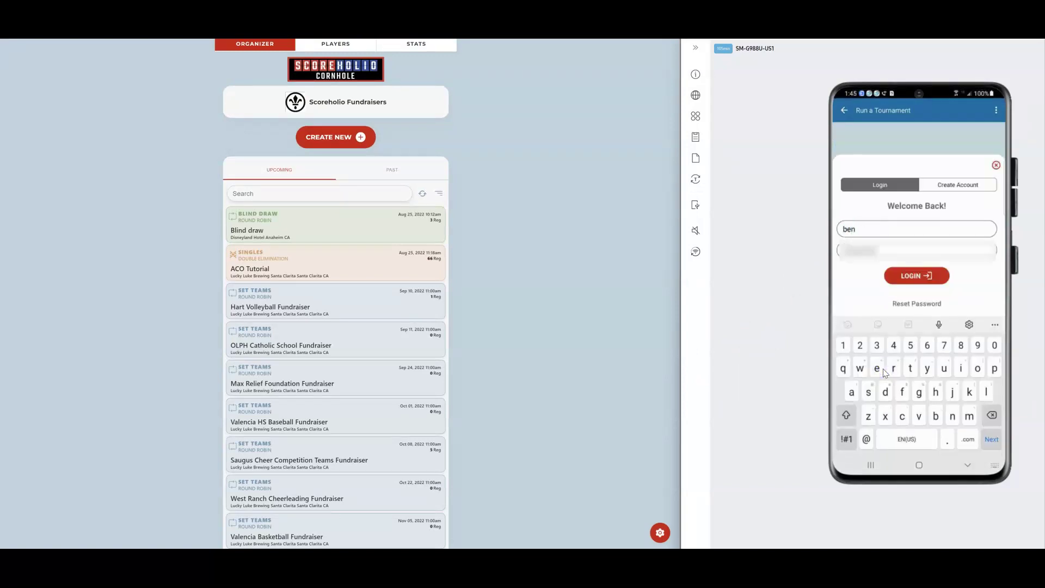
{"action": "left_click", "coordinate": [917, 276]}
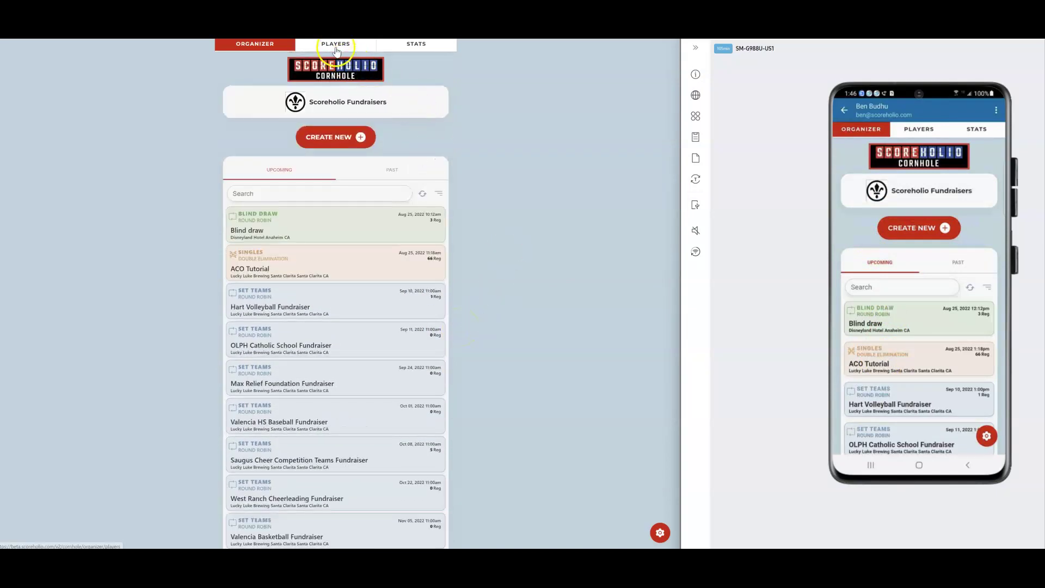
{"action": "left_click", "coordinate": [336, 46]}
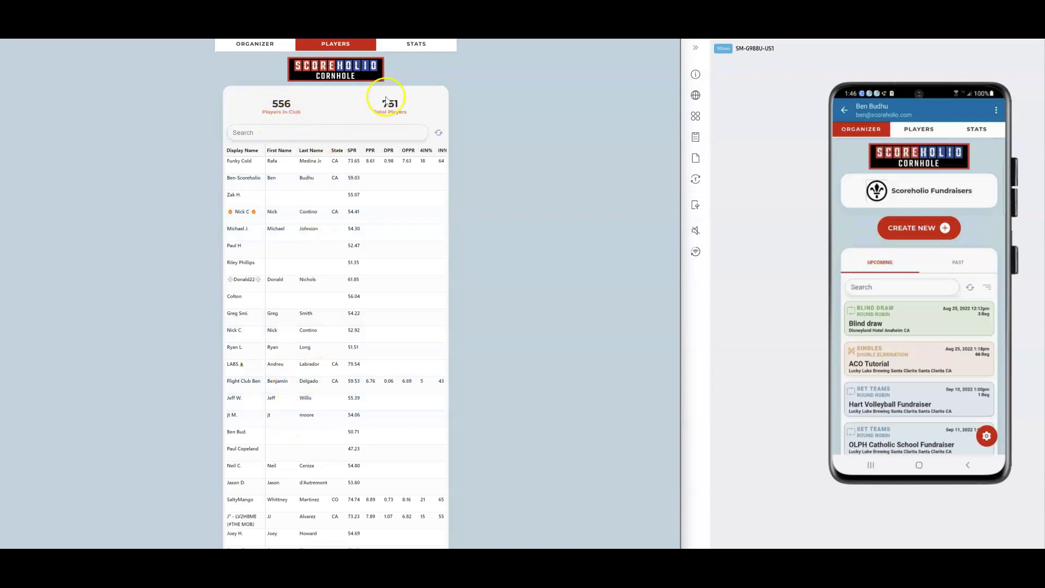
{"action": "left_click", "coordinate": [417, 46]}
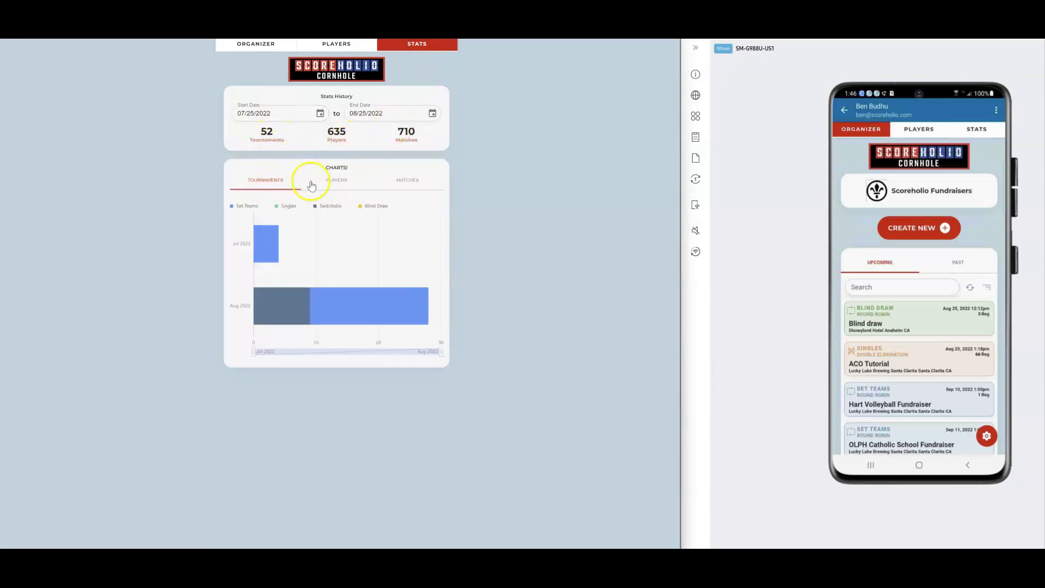
{"action": "left_click", "coordinate": [251, 45]}
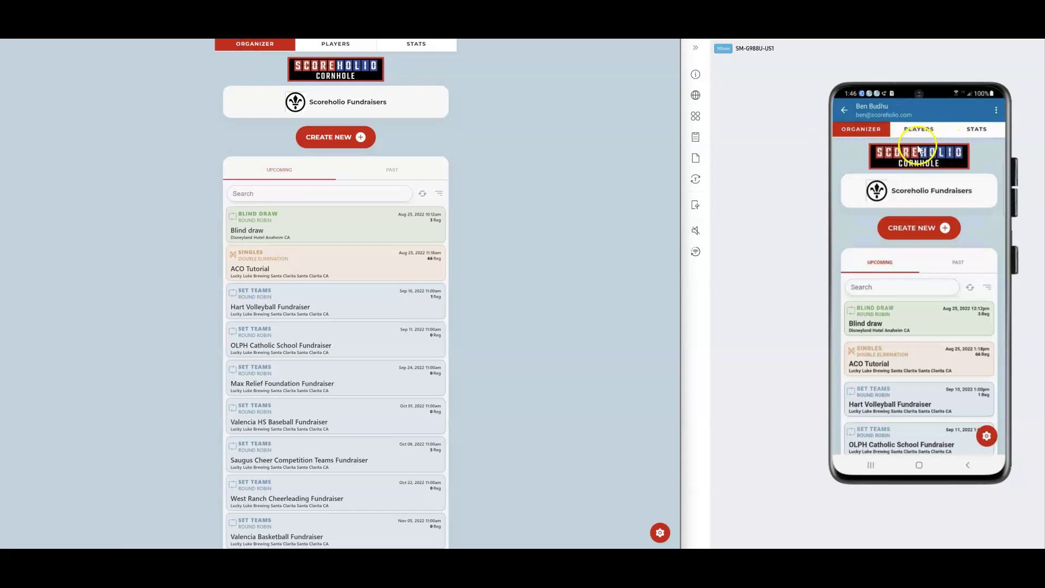
Create a new player account on the phone with the player's first name, last name and e-mail
{"action": "left_click", "coordinate": [844, 111]}
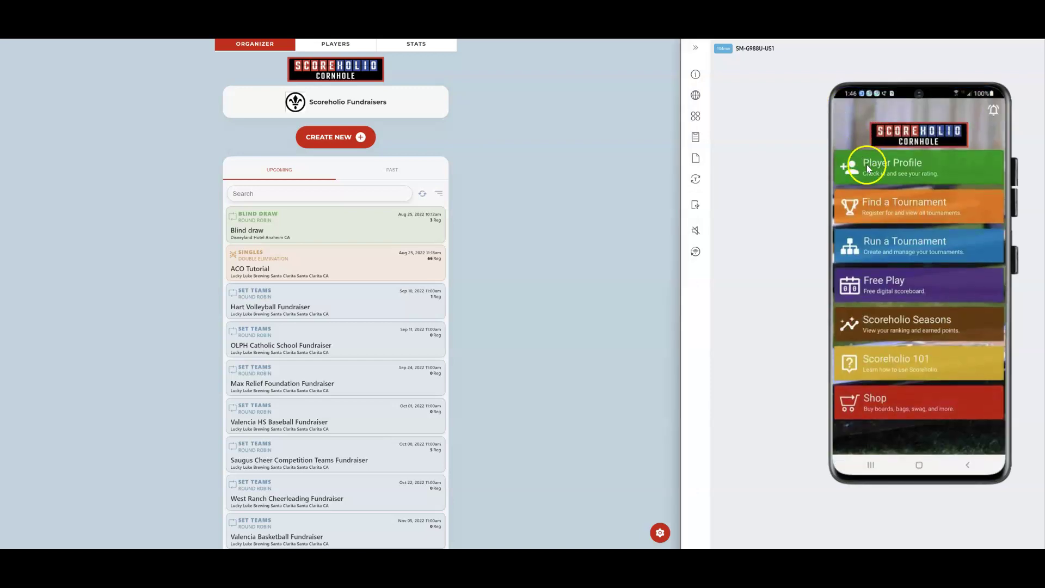
{"action": "left_click", "coordinate": [875, 170]}
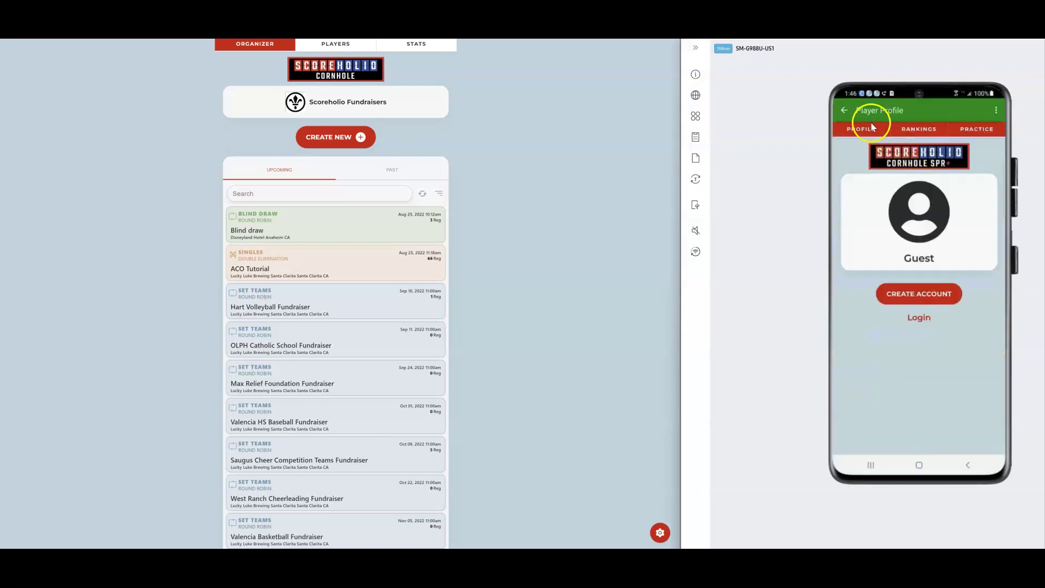
{"action": "left_click", "coordinate": [906, 292]}
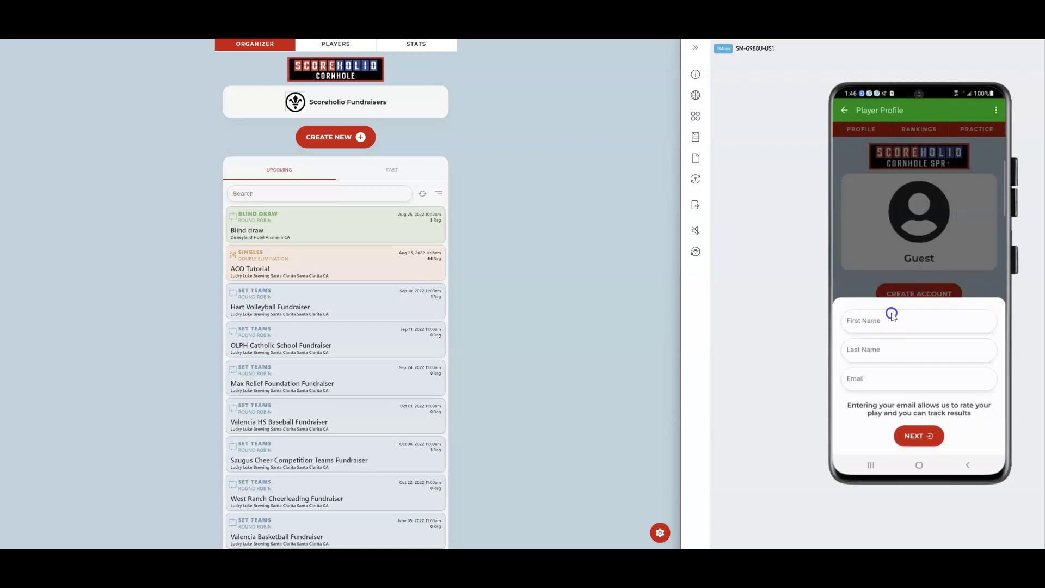
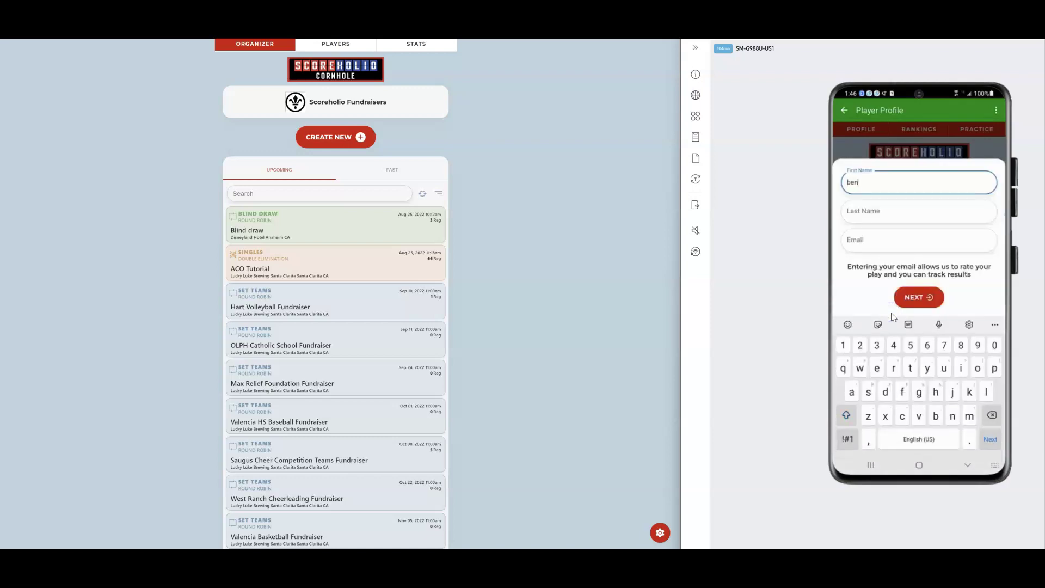
{"action": "key", "text": "Tab"}
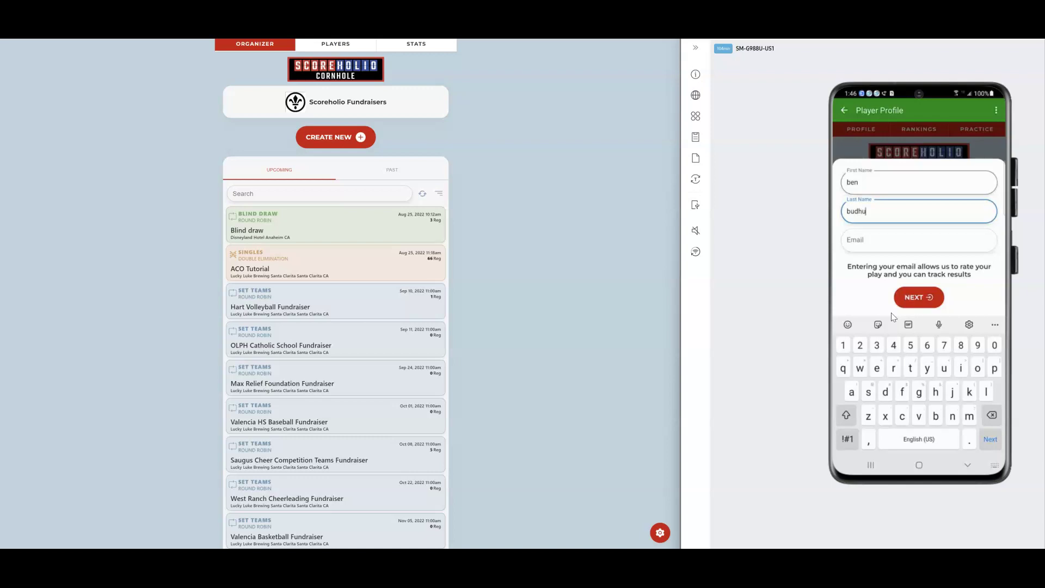
{"action": "key", "text": "Tab"}
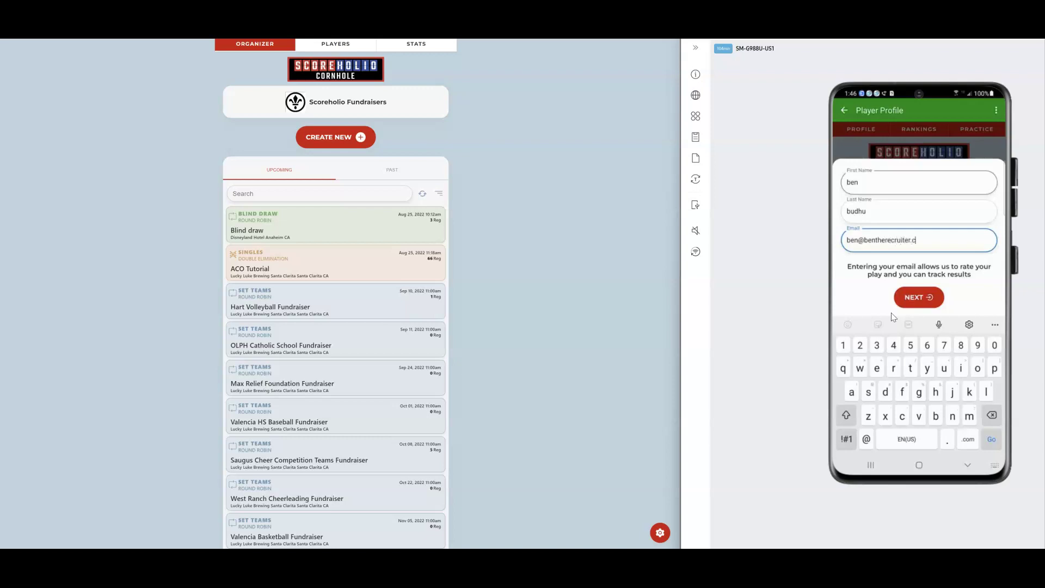
{"action": "left_click", "coordinate": [920, 298]}
{"action": "left_click", "coordinate": [919, 436]}
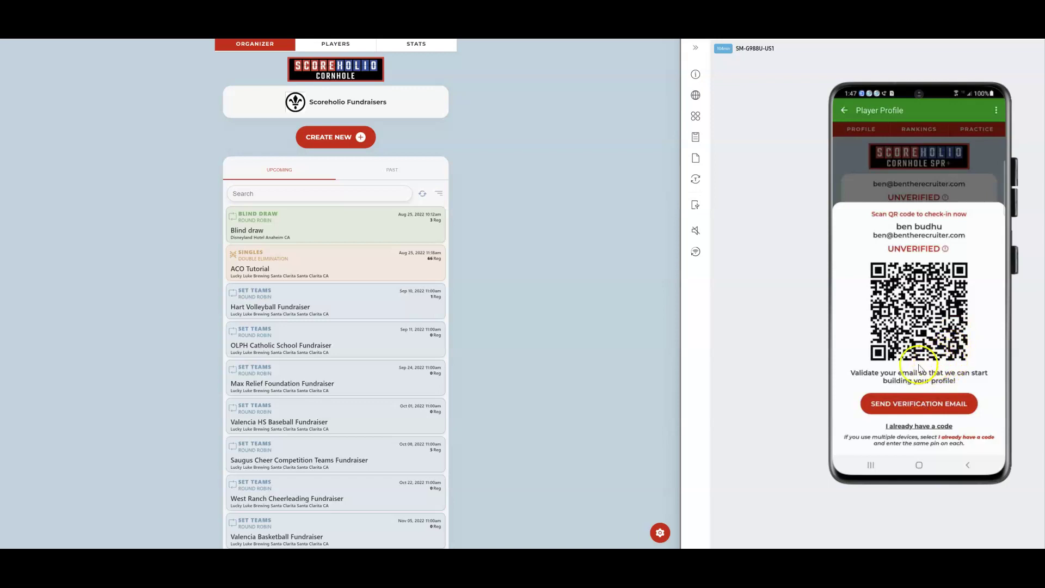
Send the verification e-mail and enter the four-digit code to verify the profile
{"action": "left_click", "coordinate": [917, 405]}
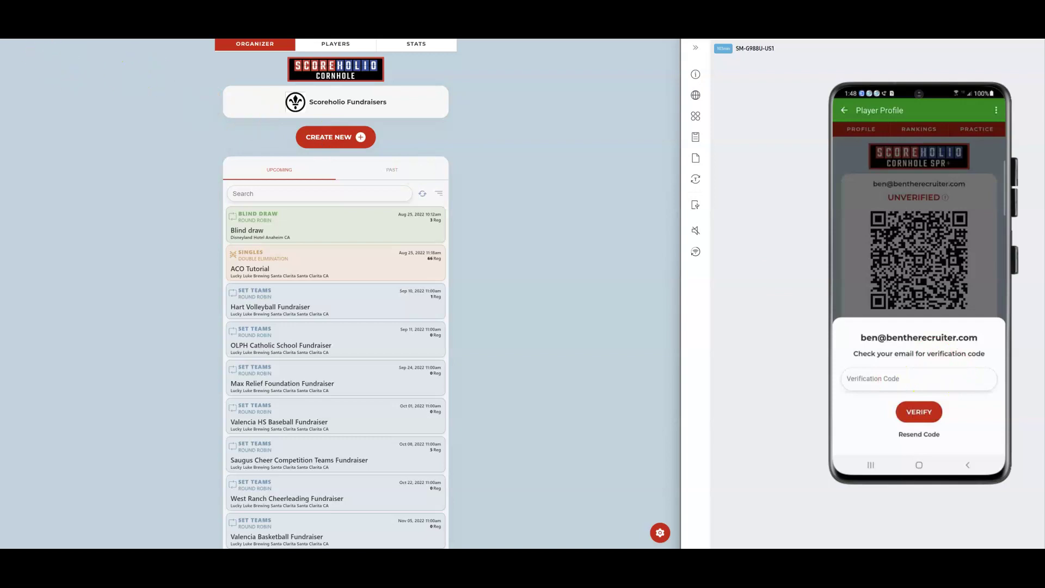
{"action": "left_click", "coordinate": [893, 379]}
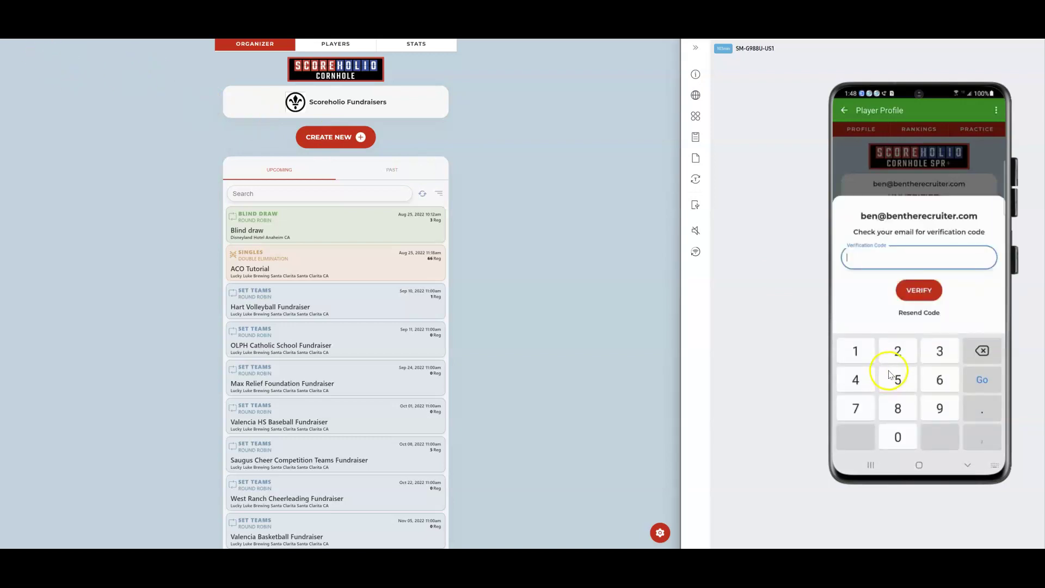
{"action": "left_click", "coordinate": [899, 352]}
{"action": "left_click", "coordinate": [940, 408]}
{"action": "left_click", "coordinate": [899, 438]}
{"action": "left_click", "coordinate": [865, 351]}
{"action": "left_click", "coordinate": [919, 291]}
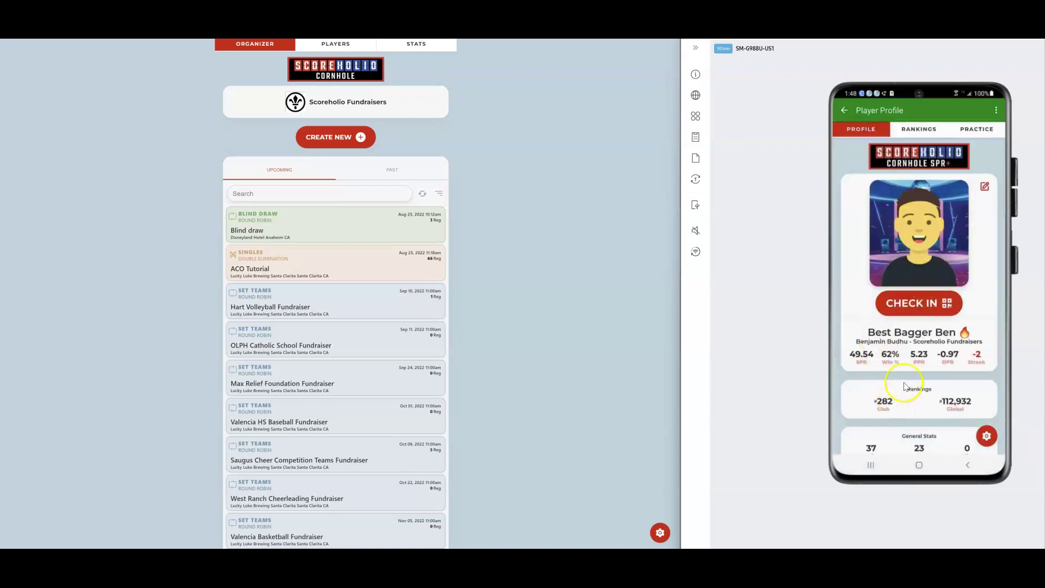
Review the player profile stats and view, then close, the check-in QR code
{"action": "scroll", "coordinate": [917, 350], "scroll_direction": "down", "scroll_amount": 2}
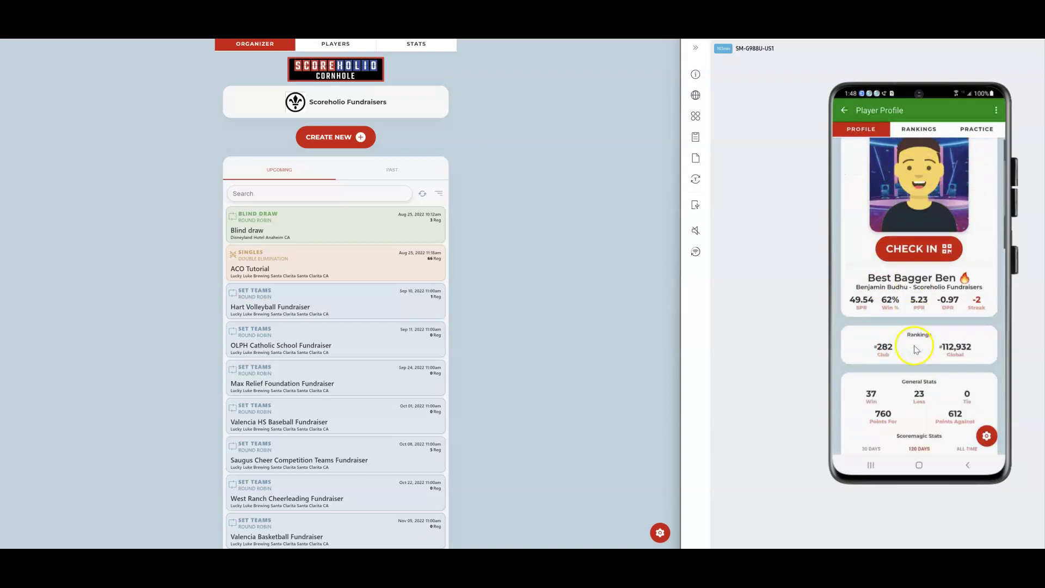
{"action": "scroll", "coordinate": [917, 350], "scroll_direction": "down", "scroll_amount": 1}
{"action": "scroll", "coordinate": [920, 340], "scroll_direction": "down", "scroll_amount": 3}
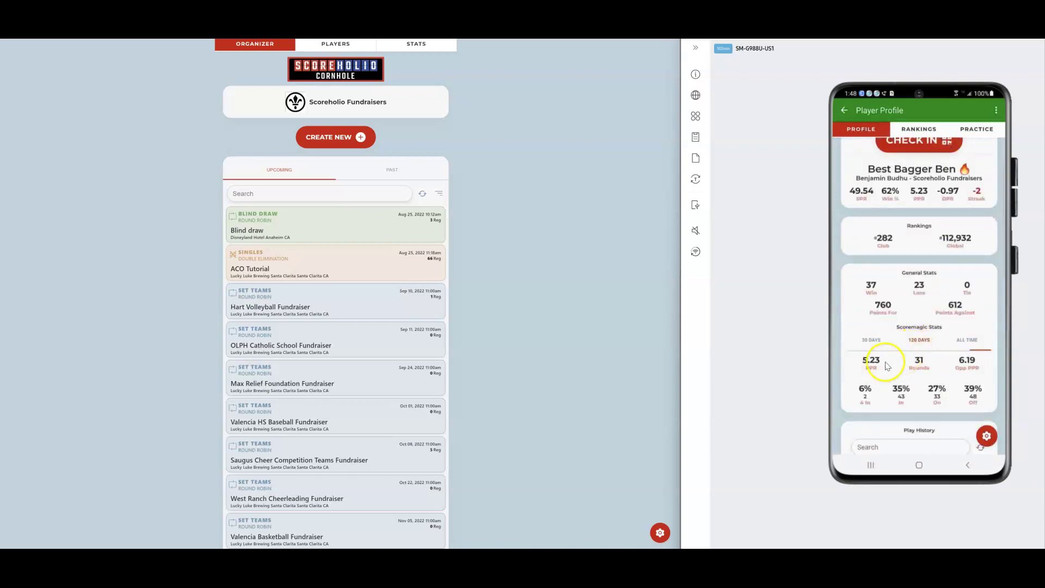
{"action": "scroll", "coordinate": [899, 374], "scroll_direction": "down", "scroll_amount": 2}
{"action": "scroll", "coordinate": [903, 374], "scroll_direction": "up", "scroll_amount": 5}
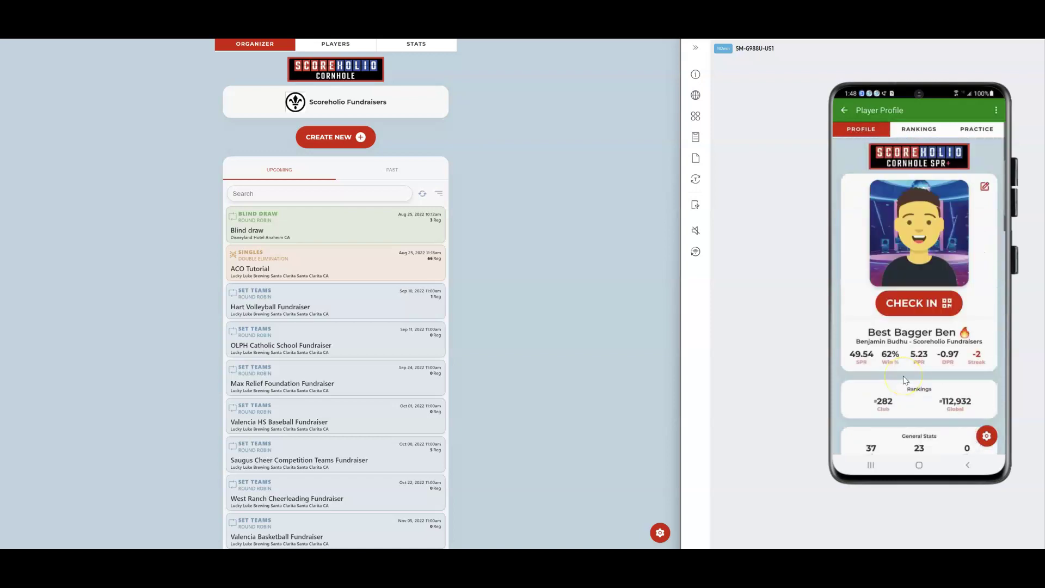
{"action": "left_click", "coordinate": [924, 346]}
{"action": "left_click", "coordinate": [918, 310]}
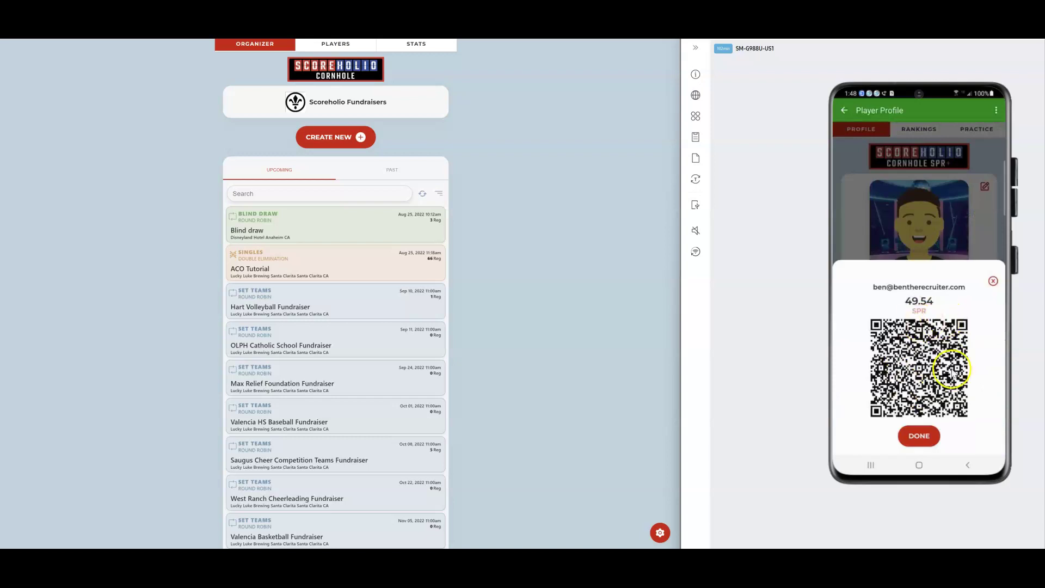
{"action": "left_click", "coordinate": [993, 281]}
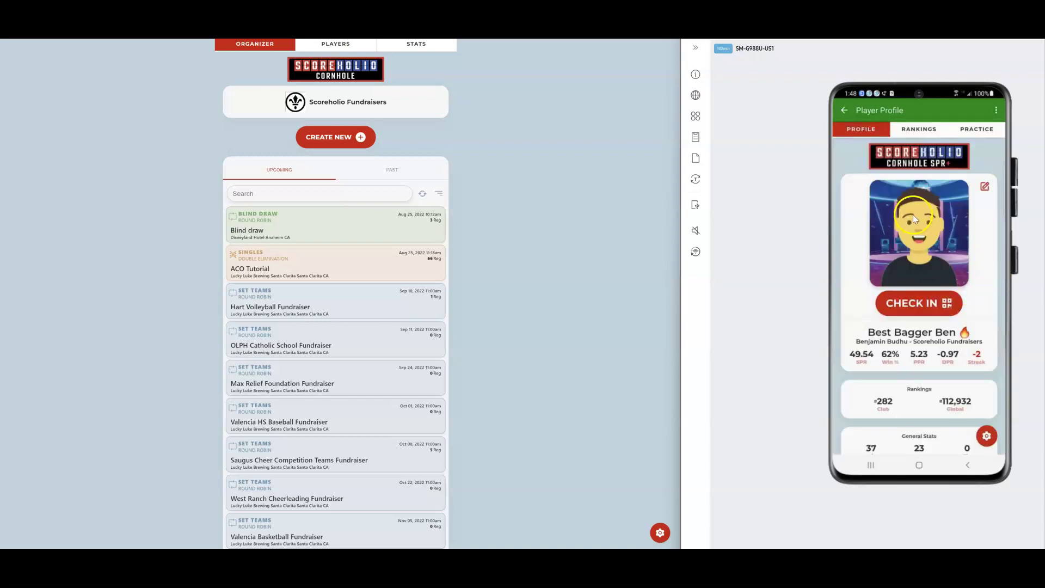
Look through the account options menu, then return to the home menu
{"action": "left_click", "coordinate": [996, 111]}
{"action": "left_click", "coordinate": [973, 133]}
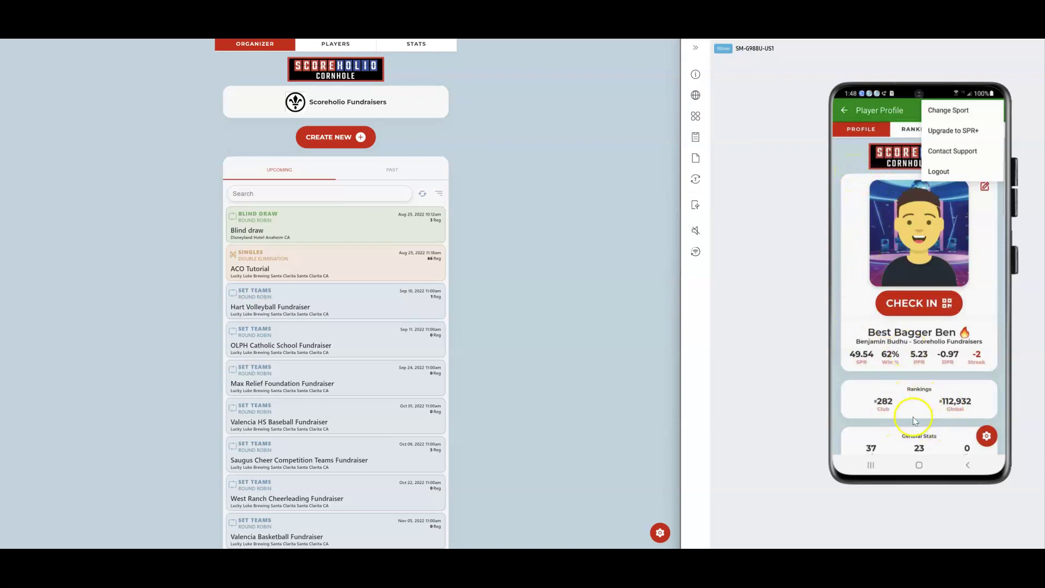
{"action": "left_click", "coordinate": [851, 164]}
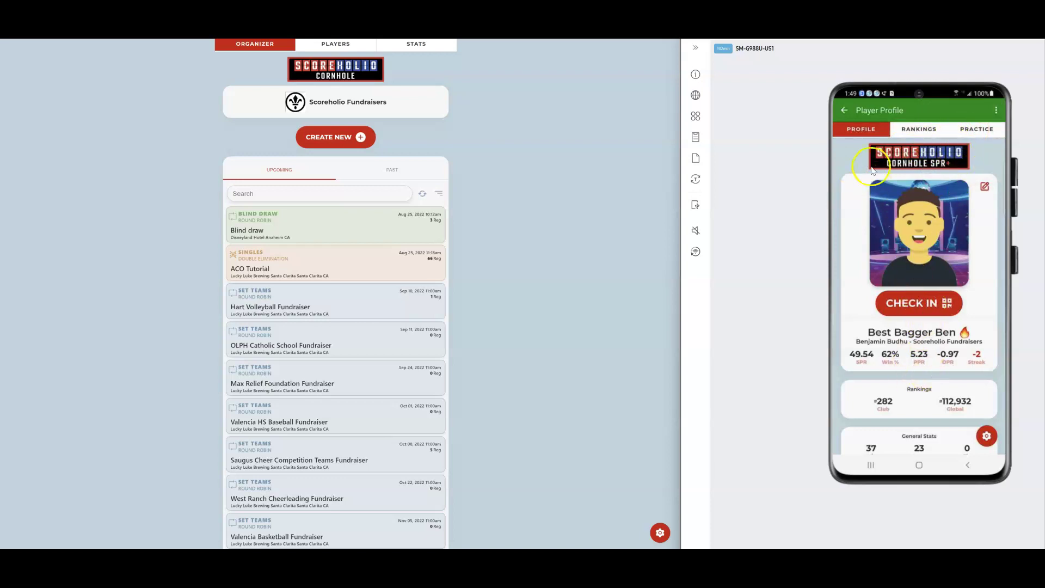
{"action": "left_click", "coordinate": [846, 110]}
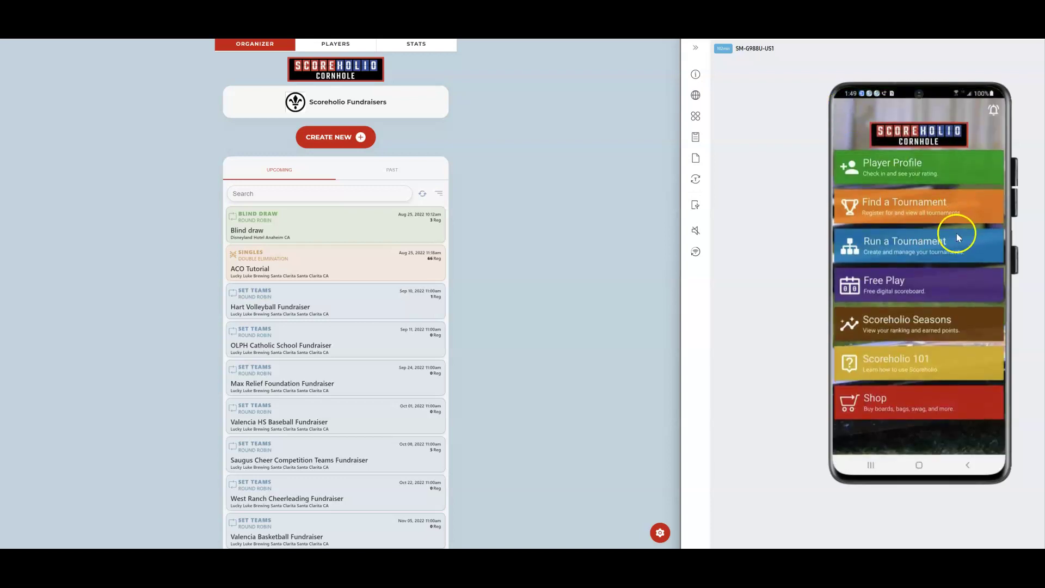
Open the ACO Tutorial tournament's edit form in the phone app
{"action": "left_click", "coordinate": [910, 249]}
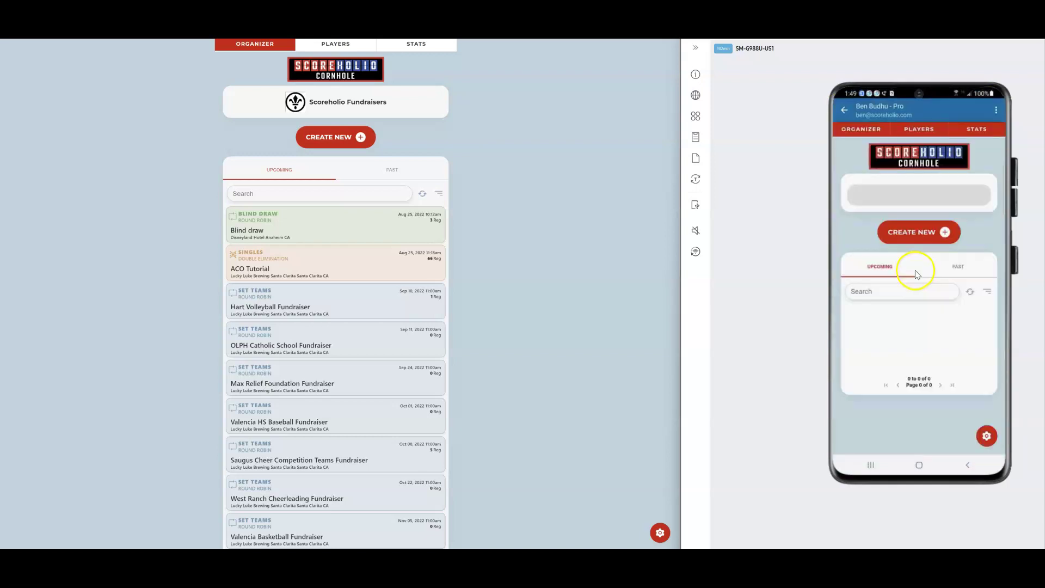
{"action": "scroll", "coordinate": [926, 300], "scroll_direction": "down", "scroll_amount": 1}
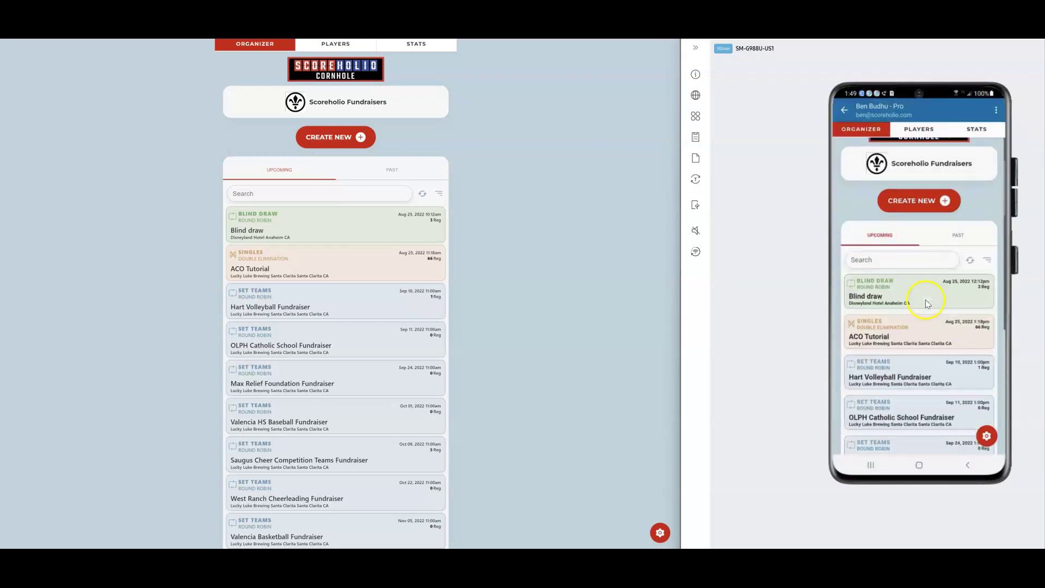
{"action": "left_click", "coordinate": [892, 330]}
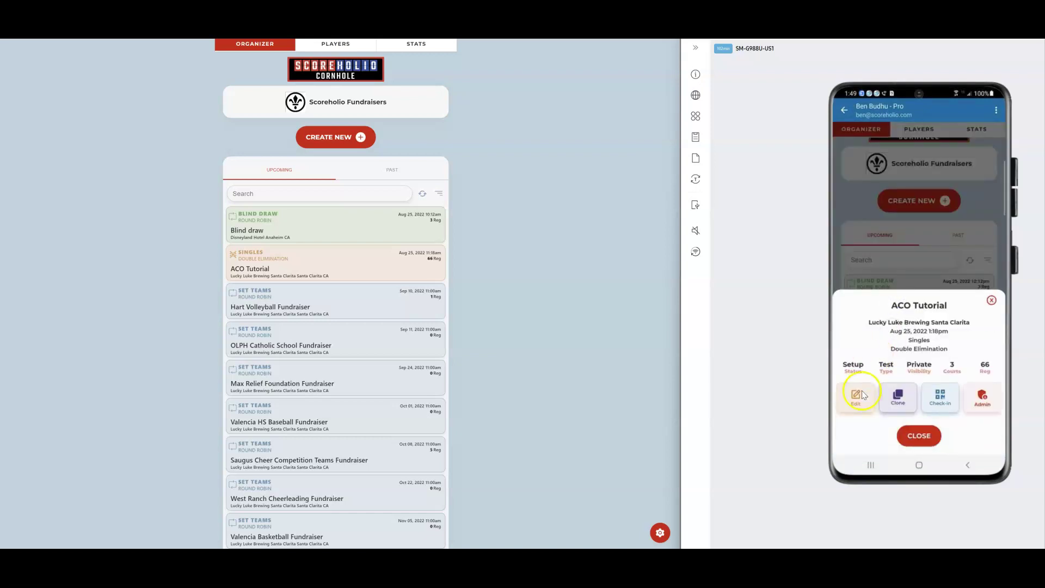
{"action": "left_click", "coordinate": [859, 396]}
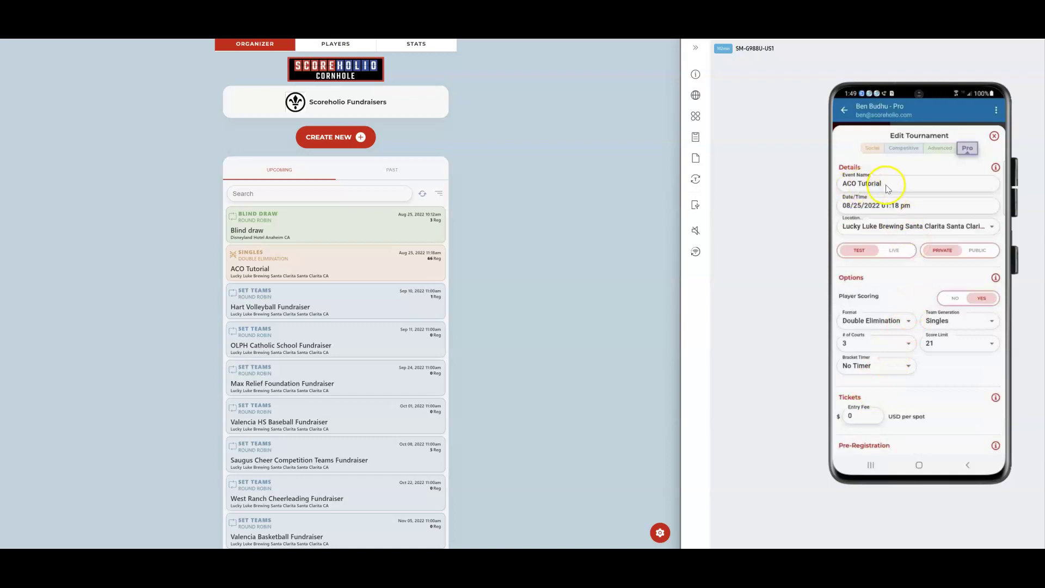
Open ACO Tutorial's edit form in the web organizer and view the phone's Tournament Details help
{"action": "left_click", "coordinate": [307, 257]}
{"action": "left_click", "coordinate": [249, 492]}
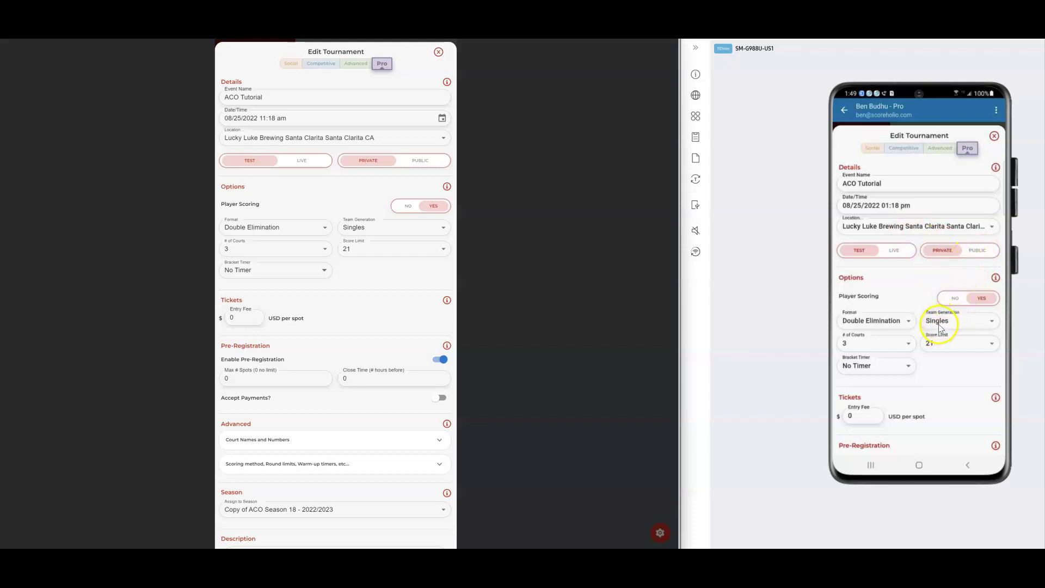
{"action": "scroll", "coordinate": [940, 324], "scroll_direction": "down", "scroll_amount": 1}
{"action": "scroll", "coordinate": [940, 321], "scroll_direction": "down", "scroll_amount": 1}
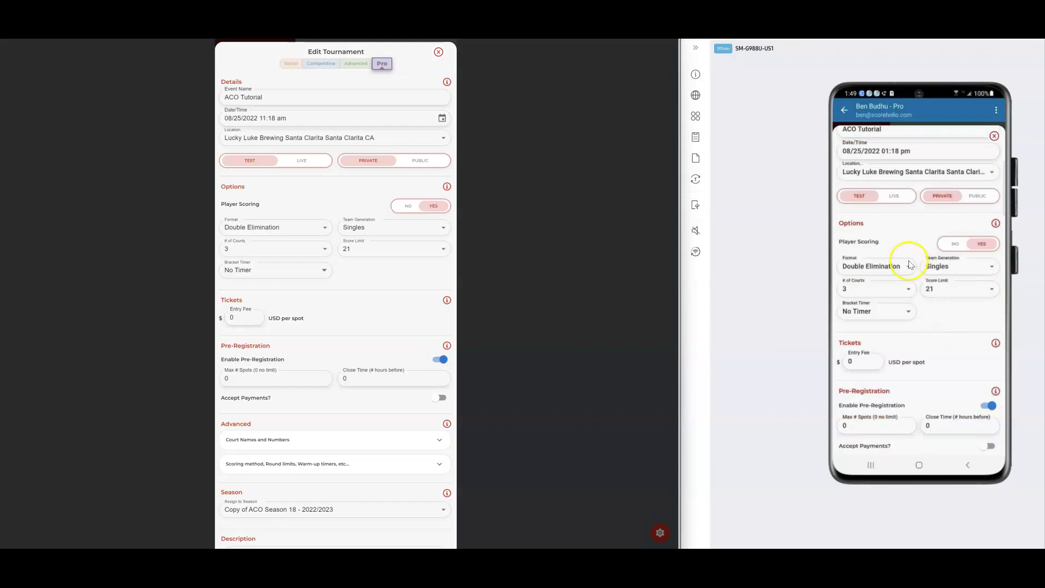
{"action": "left_click", "coordinate": [996, 223]}
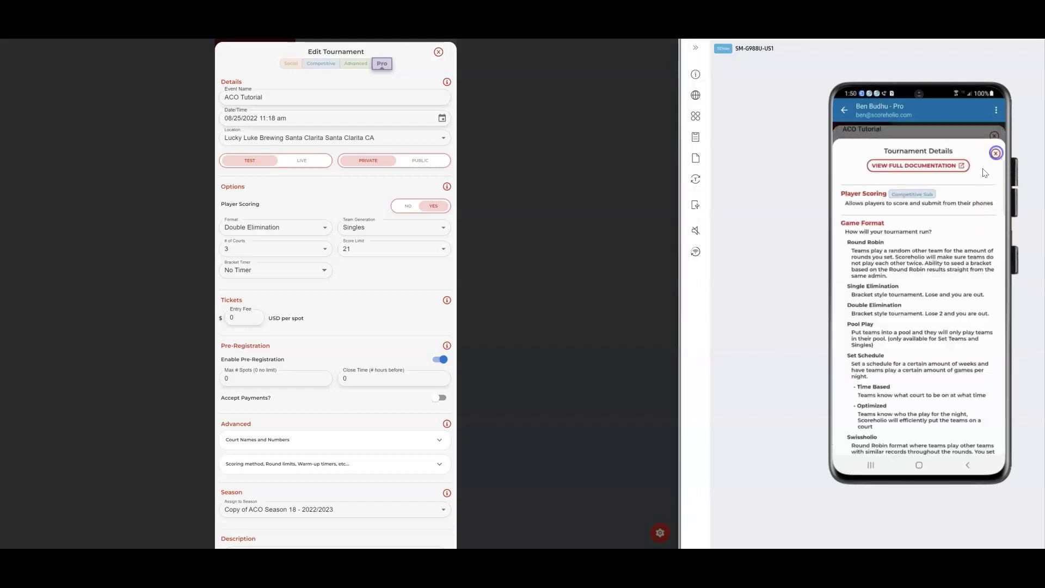
Close the Tournament Details help, open the ⋮ account options menu, and switch to the docs window
{"action": "left_click", "coordinate": [996, 153]}
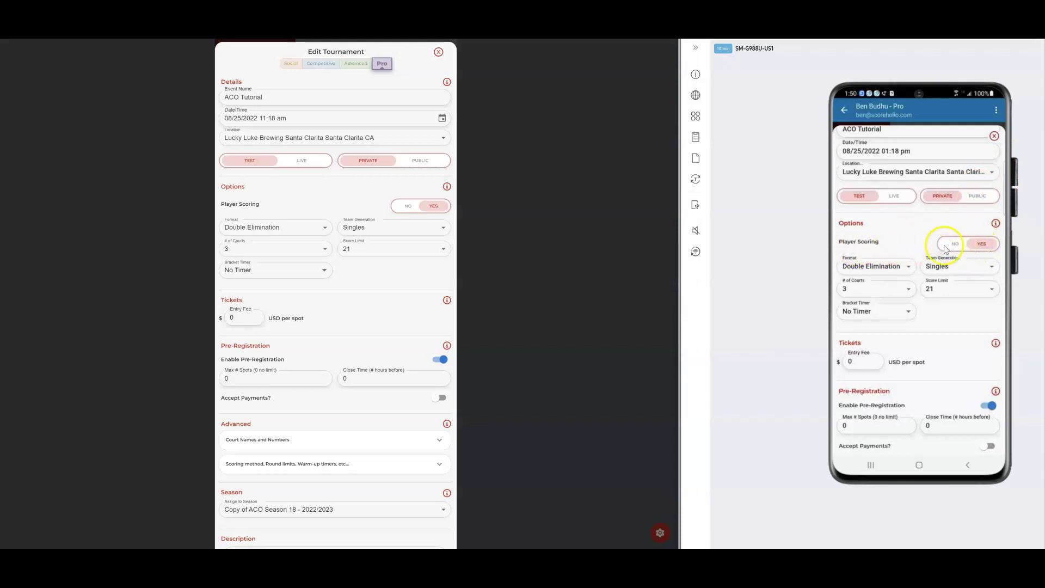
{"action": "left_click", "coordinate": [996, 110]}
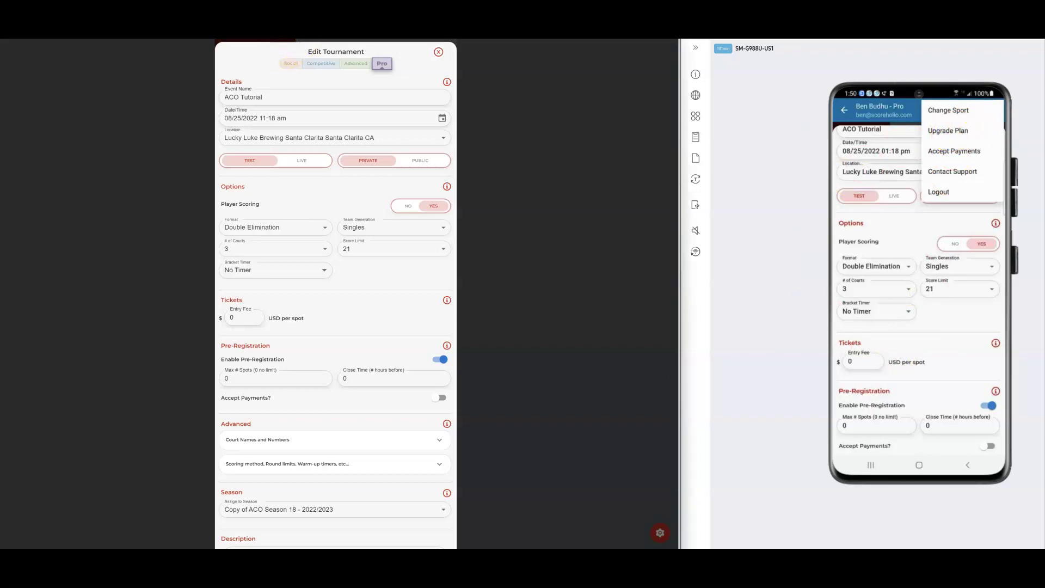
{"action": "key", "text": "alt+Tab"}
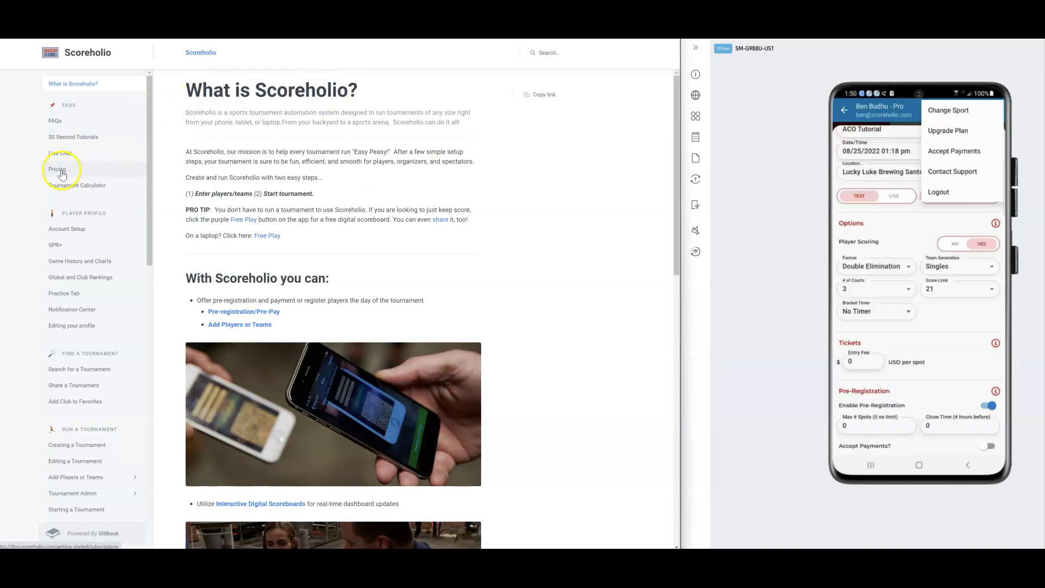
Read the Organizer Subscription Levels section on the docs' Pricing page
{"action": "left_click", "coordinate": [61, 171]}
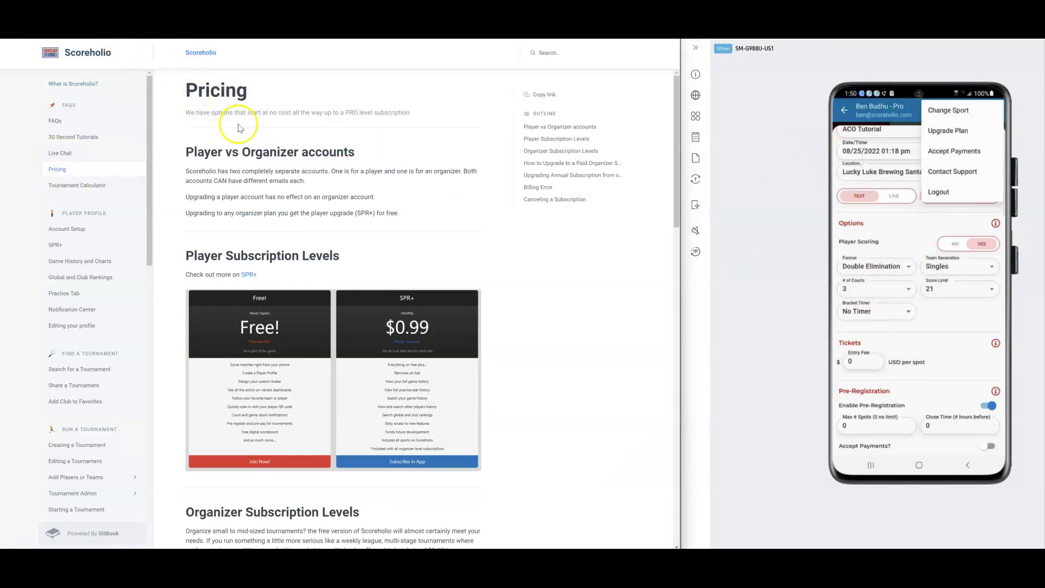
{"action": "scroll", "coordinate": [280, 275], "scroll_direction": "down", "scroll_amount": 8}
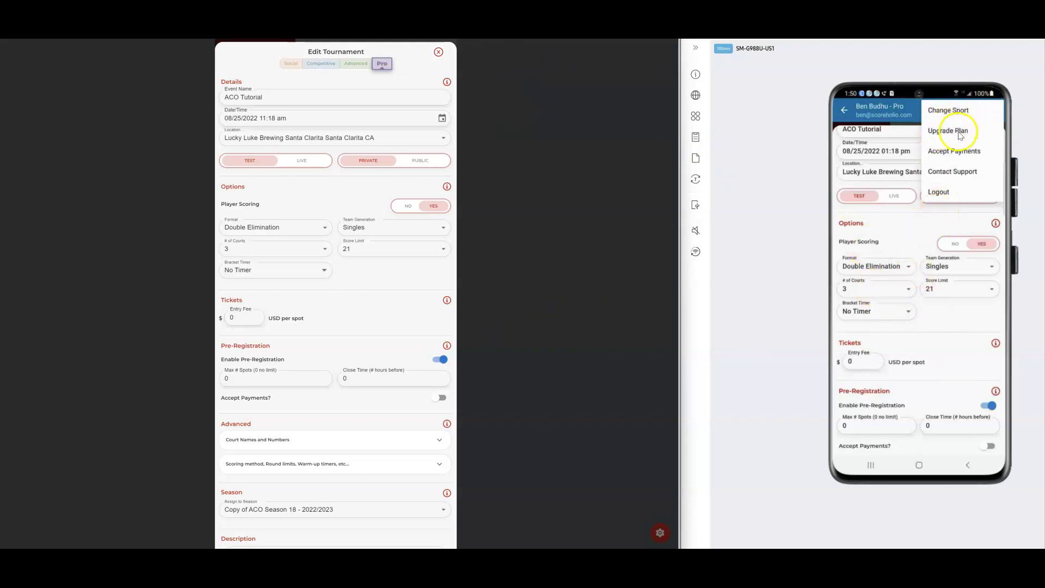
Dismiss the options menu and keep Double Elimination format with Singles team generation
{"action": "left_click", "coordinate": [894, 241]}
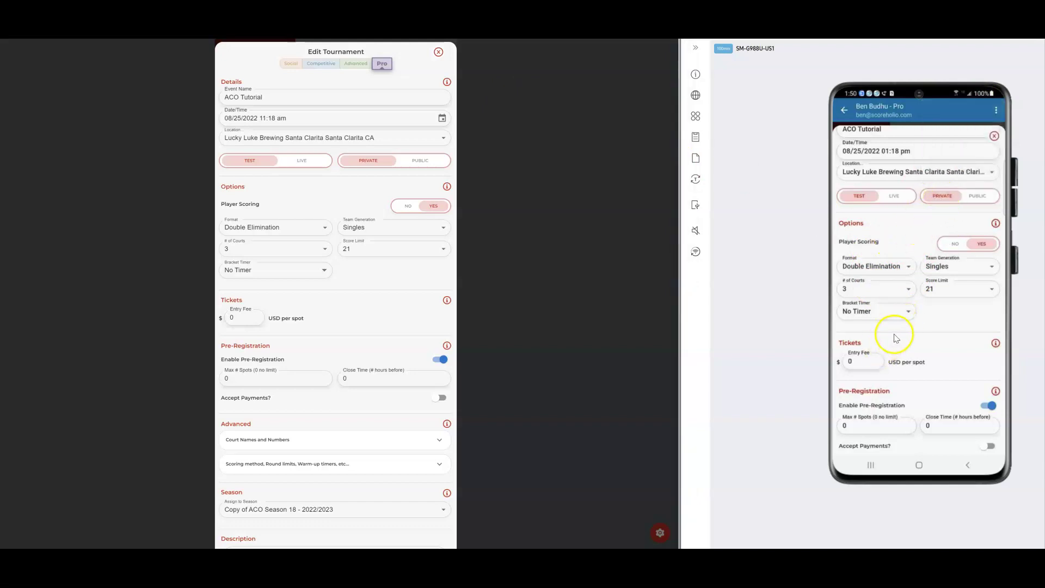
{"action": "left_click", "coordinate": [895, 265]}
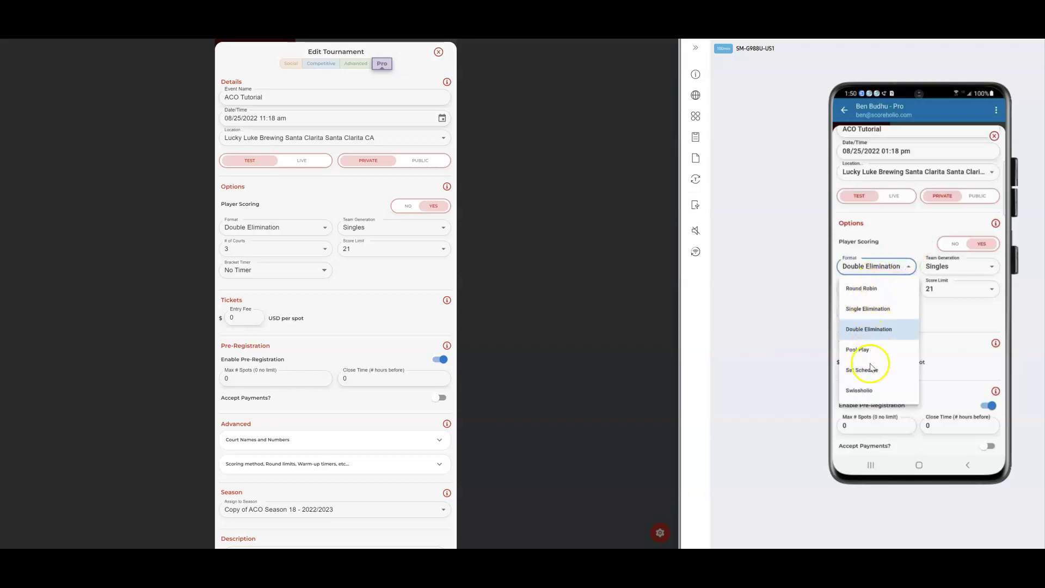
{"action": "left_click", "coordinate": [874, 330]}
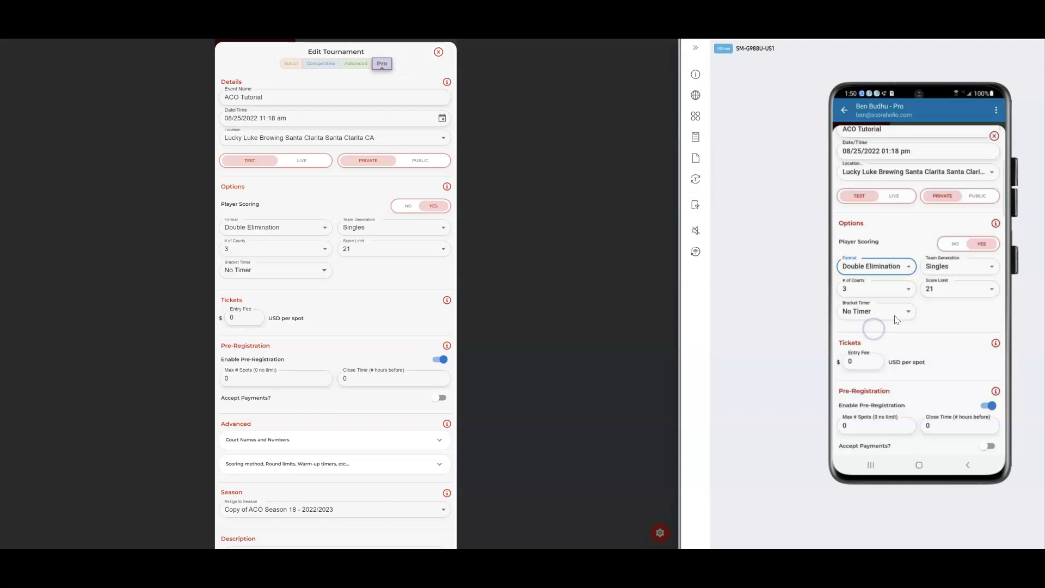
{"action": "left_click", "coordinate": [950, 268]}
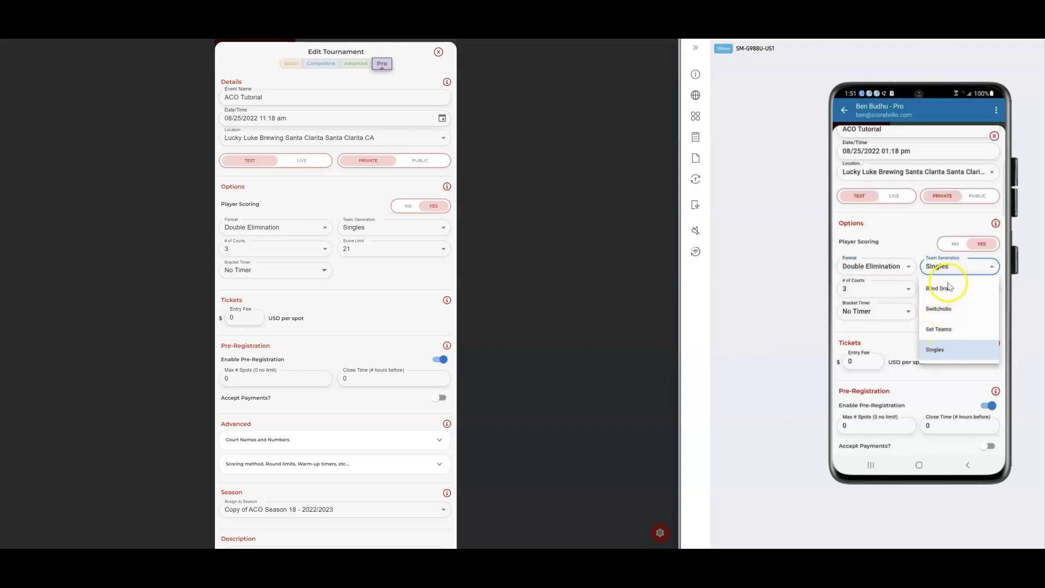
{"action": "left_click", "coordinate": [942, 267]}
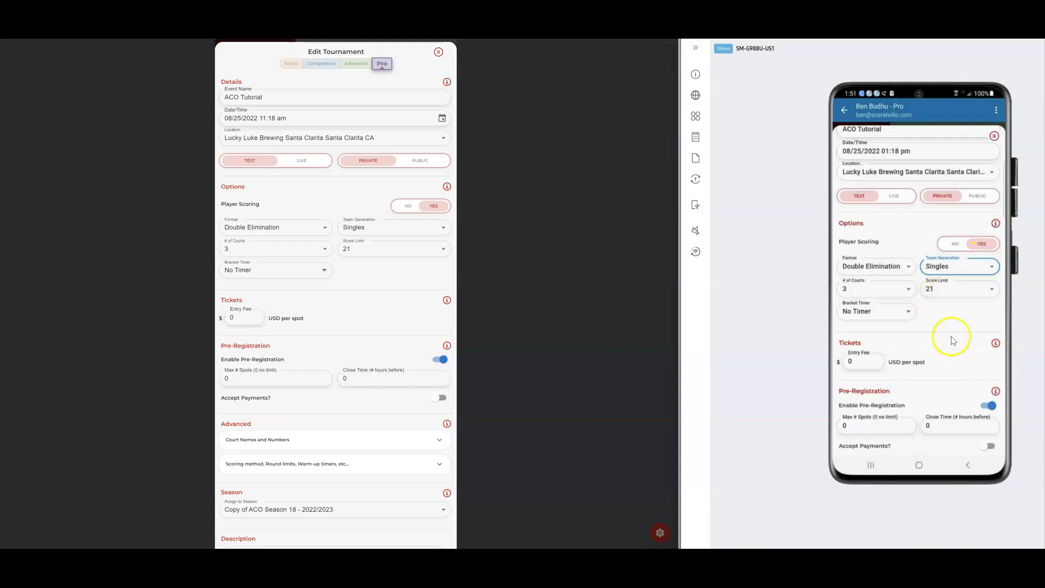
{"action": "scroll", "coordinate": [959, 334], "scroll_direction": "down", "scroll_amount": 2}
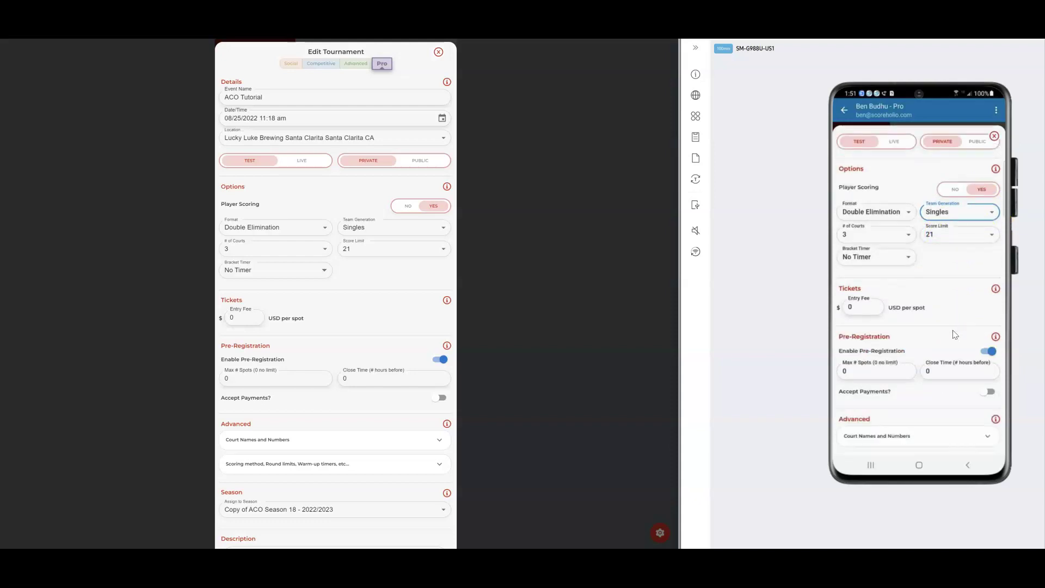
Set a $20 entry fee and switch on Accept Payments
{"action": "scroll", "coordinate": [956, 335], "scroll_direction": "down", "scroll_amount": 1}
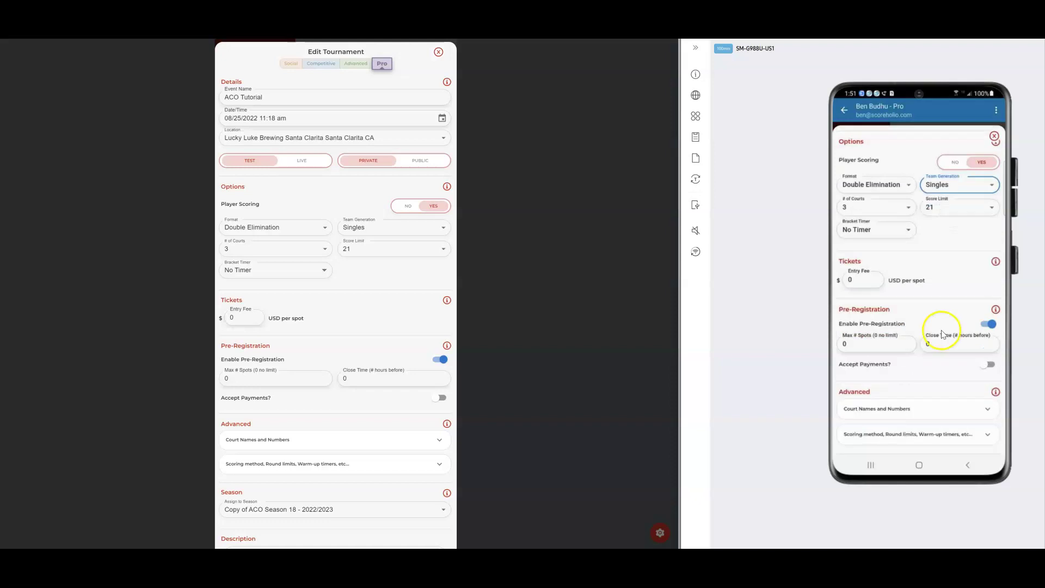
{"action": "left_click", "coordinate": [866, 282]}
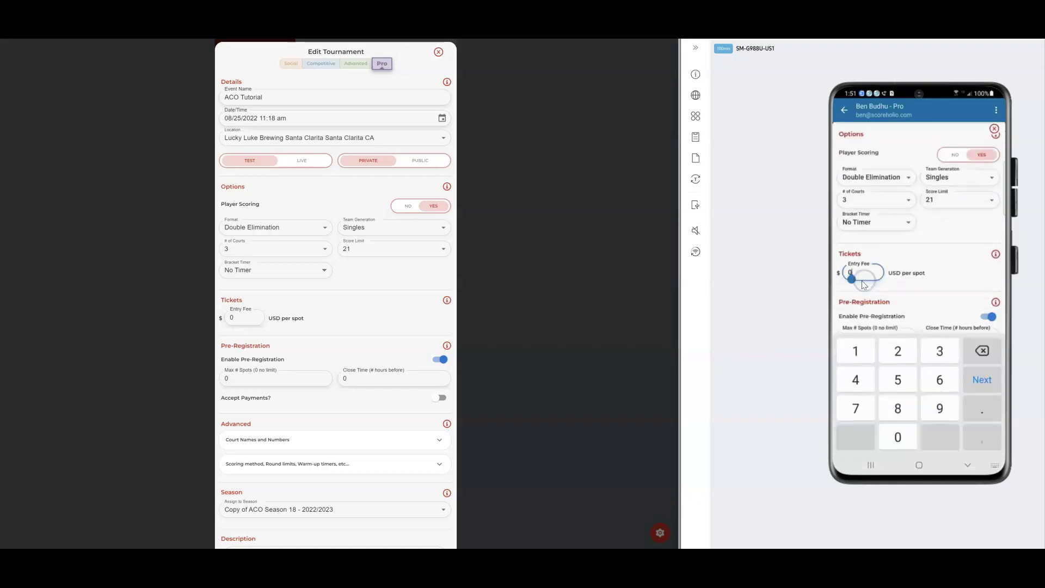
{"action": "left_click", "coordinate": [894, 281]}
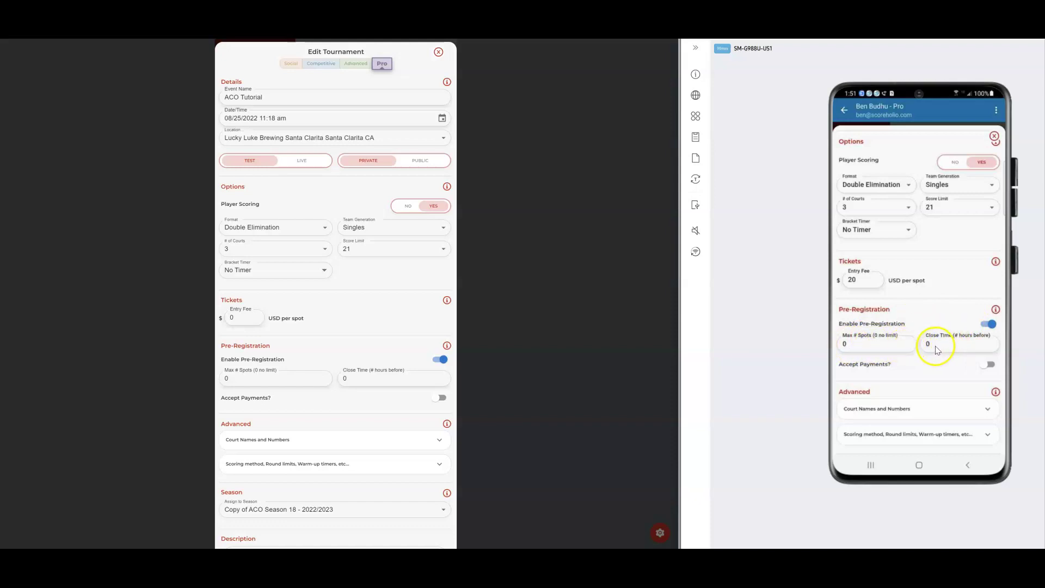
{"action": "left_click", "coordinate": [988, 365]}
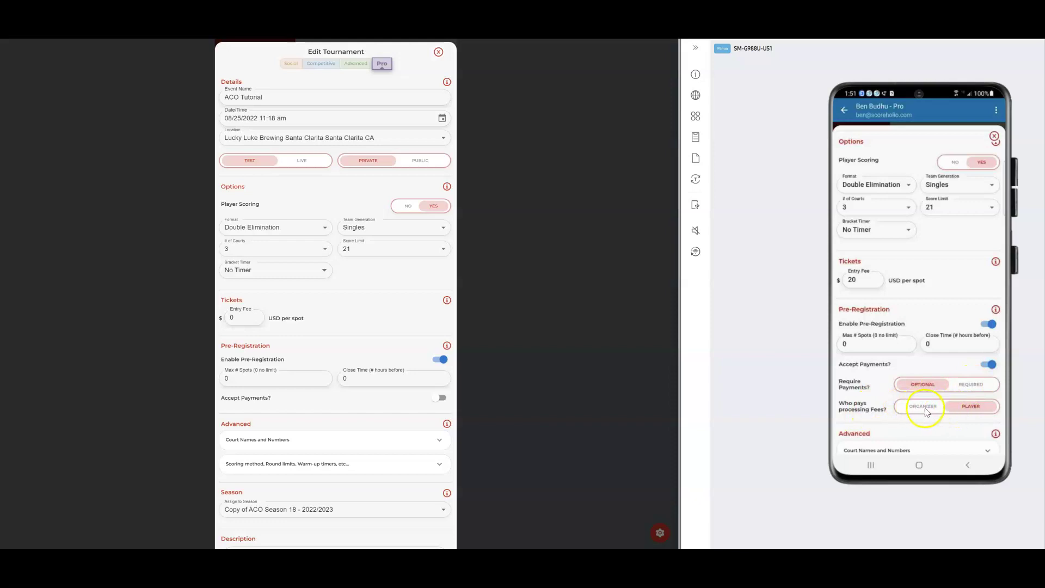
Expand Court Names and Numbers and the scoring method, round limit and warm-up timer settings
{"action": "scroll", "coordinate": [926, 411], "scroll_direction": "down", "scroll_amount": 2}
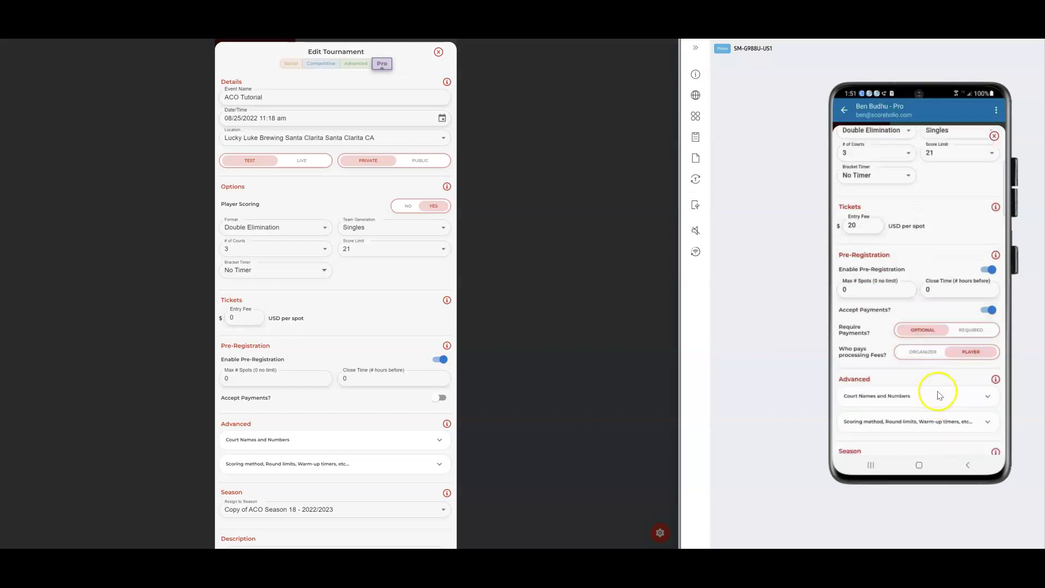
{"action": "scroll", "coordinate": [912, 336], "scroll_direction": "down", "scroll_amount": 1}
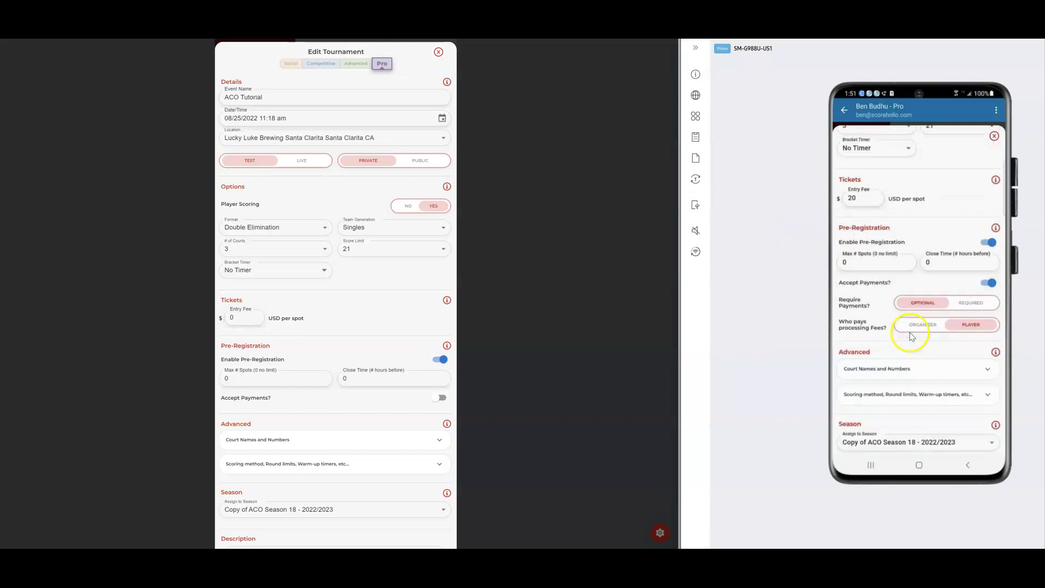
{"action": "scroll", "coordinate": [915, 348], "scroll_direction": "down", "scroll_amount": 1}
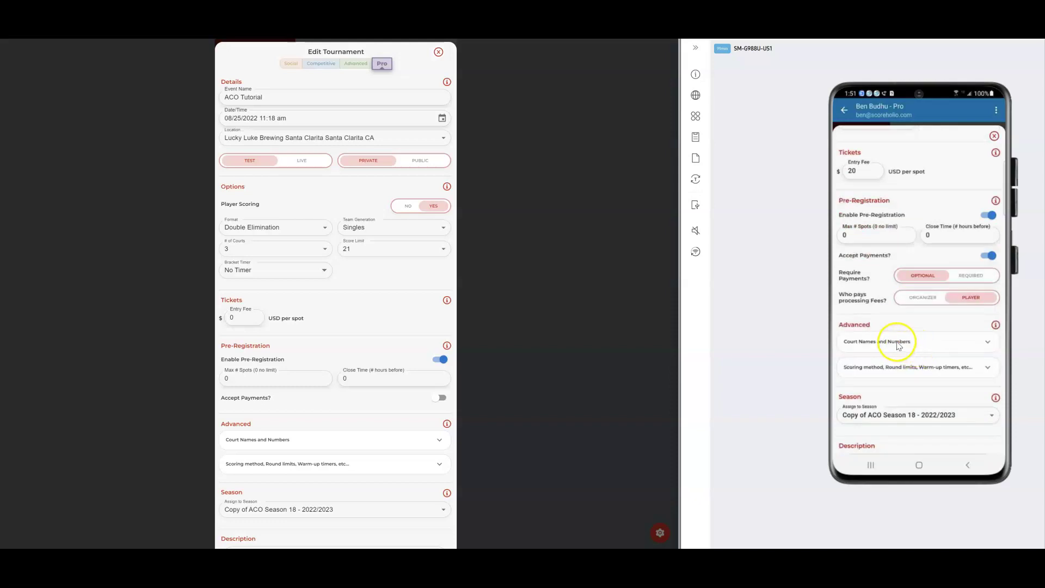
{"action": "left_click", "coordinate": [875, 351]}
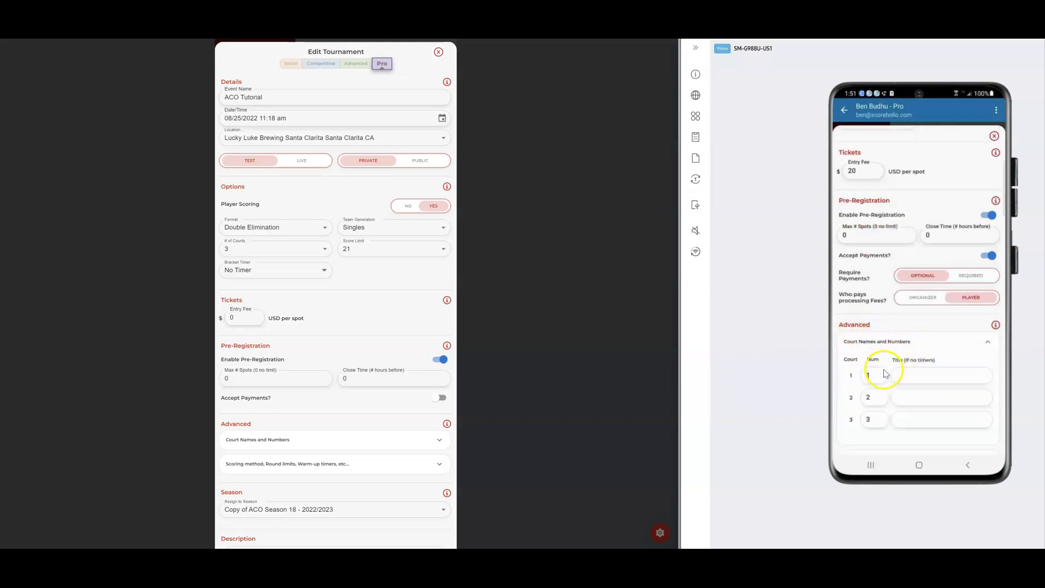
{"action": "scroll", "coordinate": [894, 401], "scroll_direction": "down", "scroll_amount": 3}
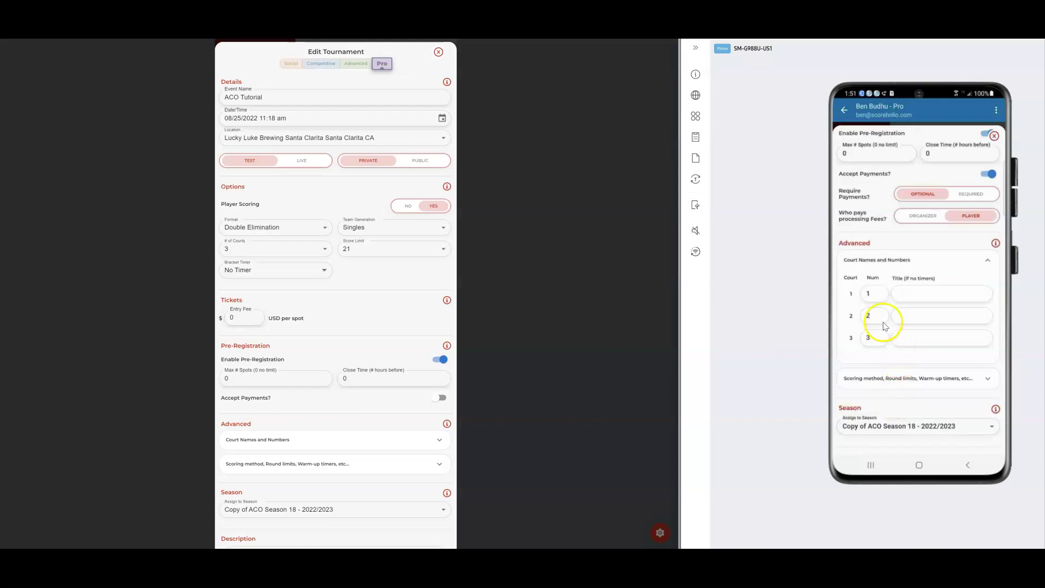
{"action": "scroll", "coordinate": [903, 379], "scroll_direction": "down", "scroll_amount": 3}
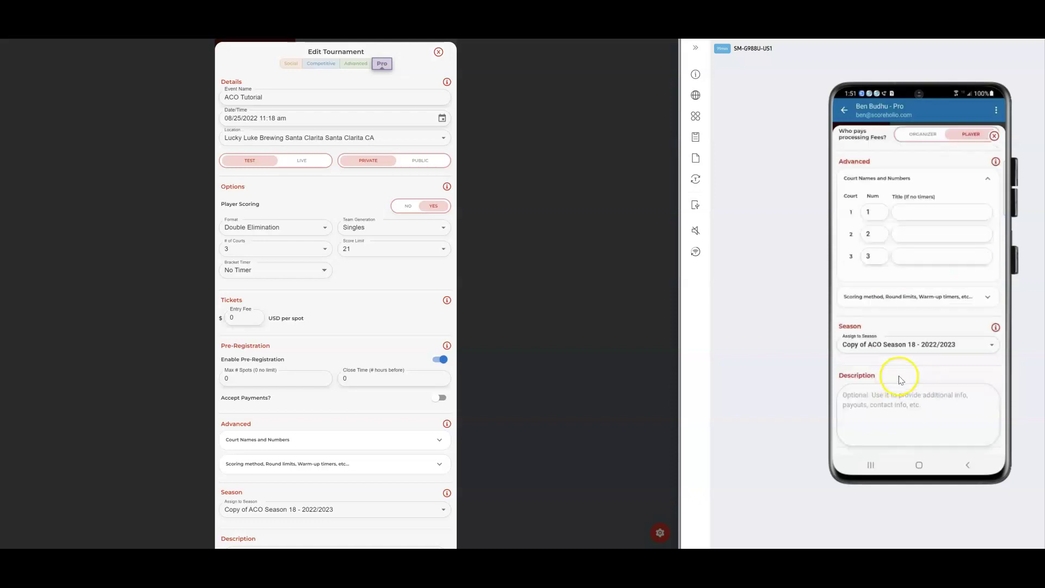
{"action": "left_click", "coordinate": [901, 297]}
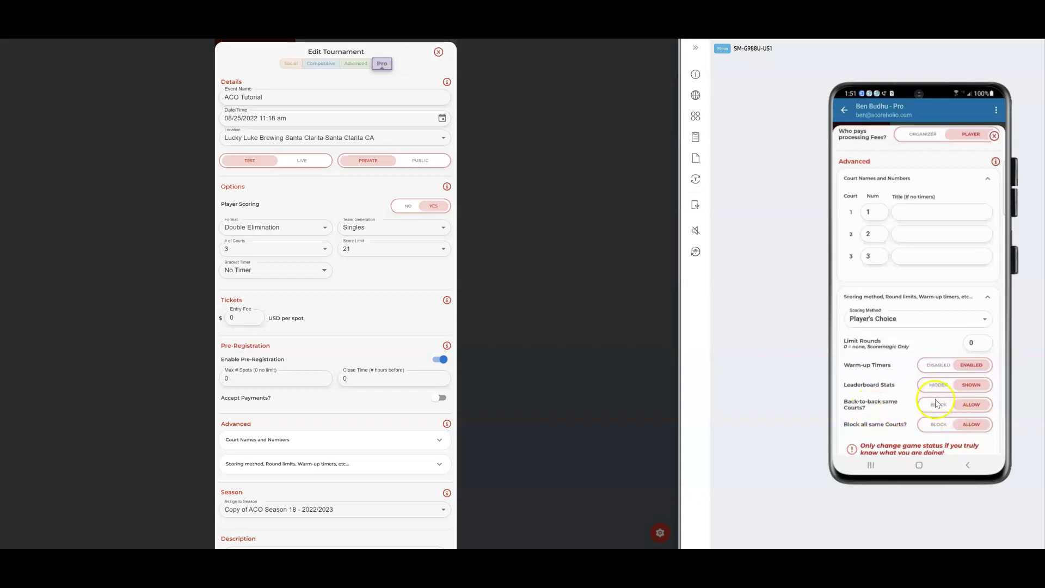
{"action": "scroll", "coordinate": [939, 406], "scroll_direction": "down", "scroll_amount": 1}
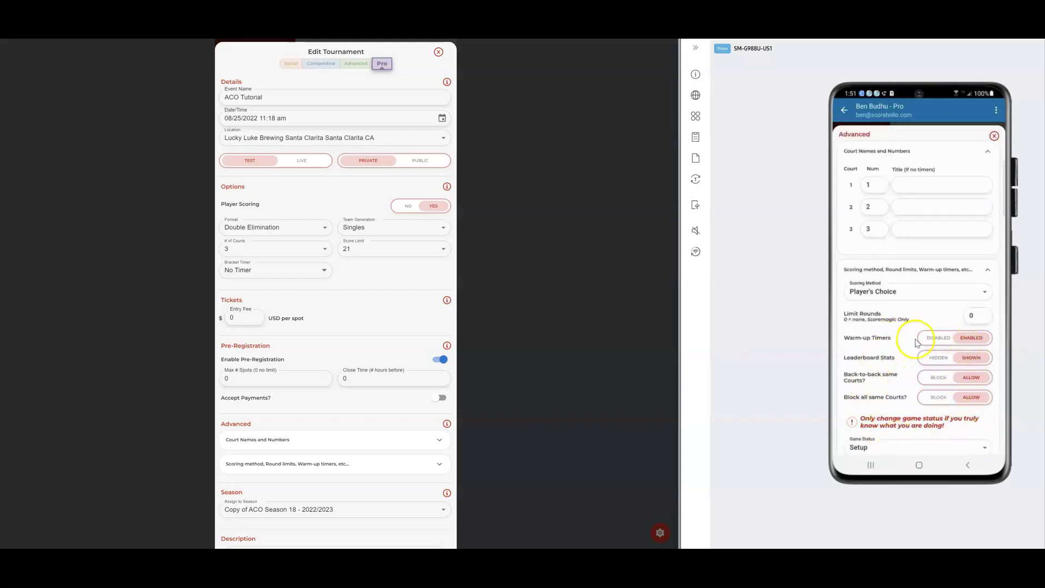
{"action": "scroll", "coordinate": [920, 348], "scroll_direction": "down", "scroll_amount": 2}
{"action": "scroll", "coordinate": [929, 349], "scroll_direction": "down", "scroll_amount": 2}
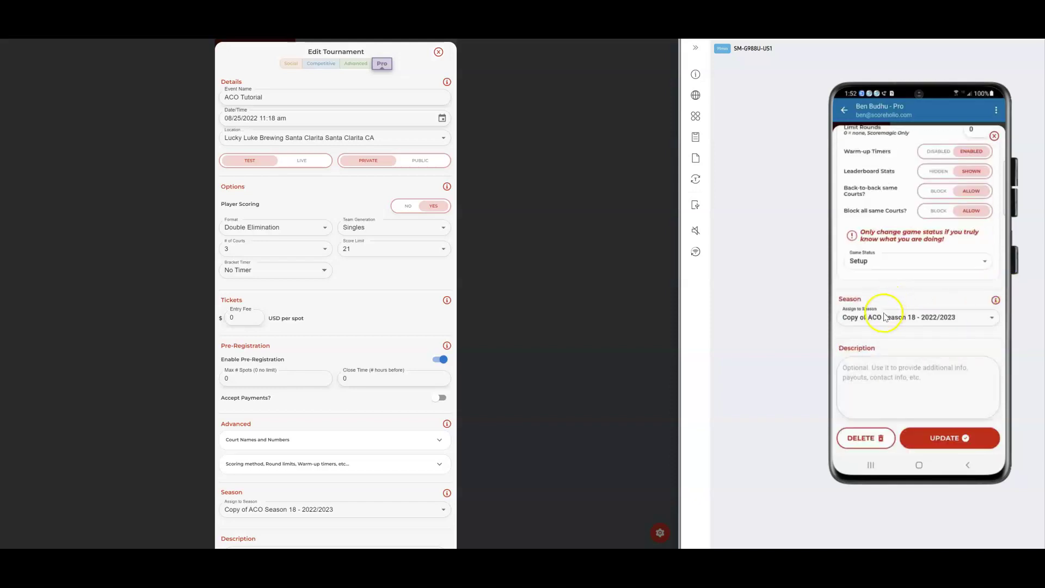
{"action": "scroll", "coordinate": [441, 373], "scroll_direction": "down", "scroll_amount": 2}
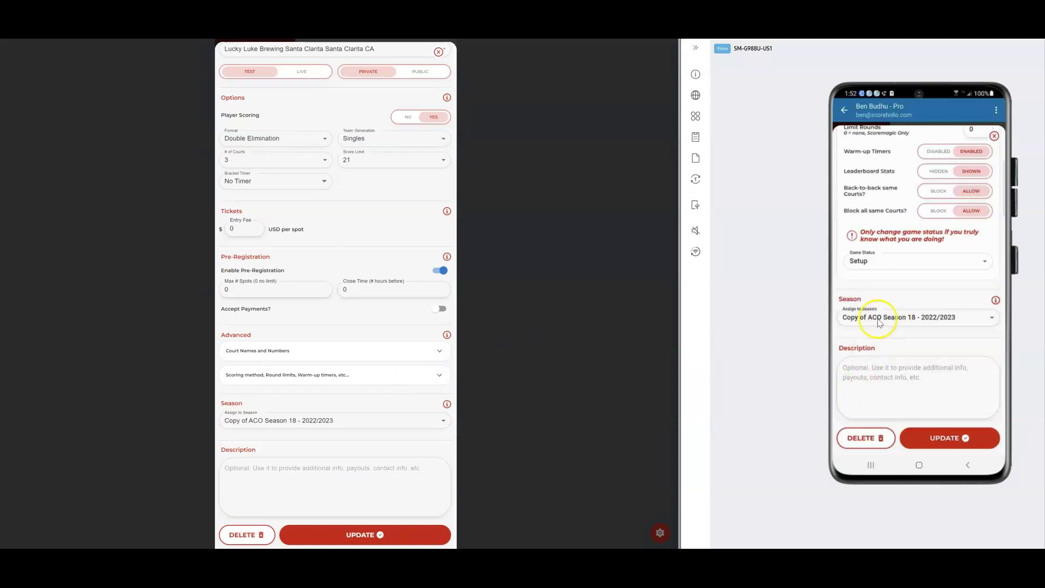
{"action": "left_click", "coordinate": [940, 316]}
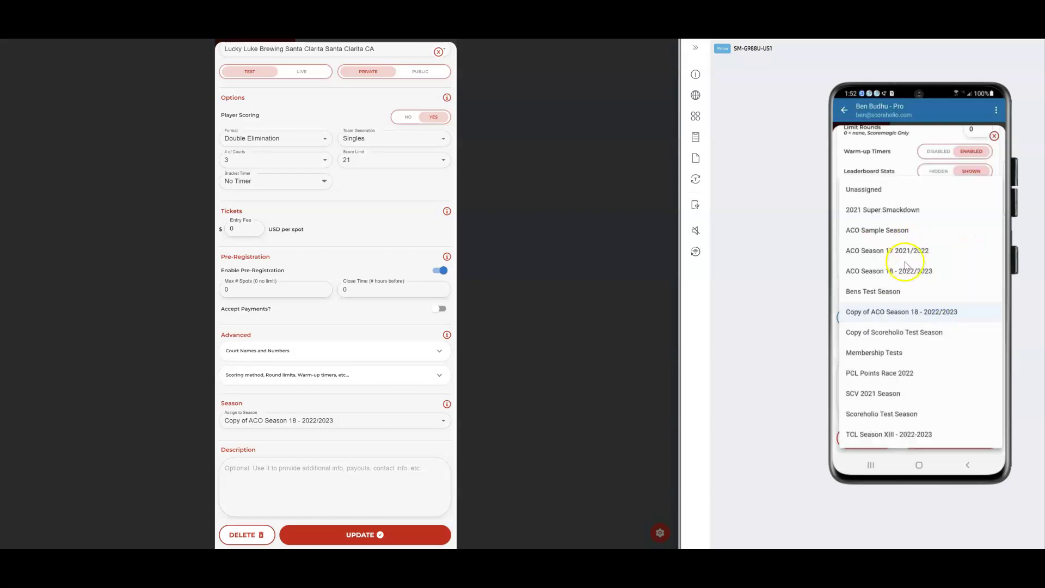
{"action": "left_click", "coordinate": [898, 313]}
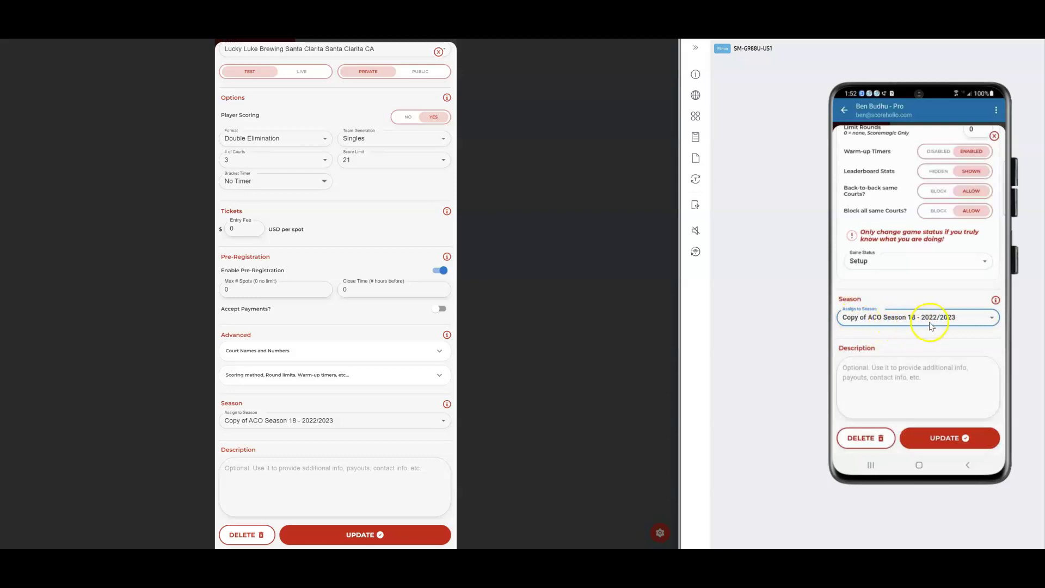
{"action": "left_click", "coordinate": [898, 370]}
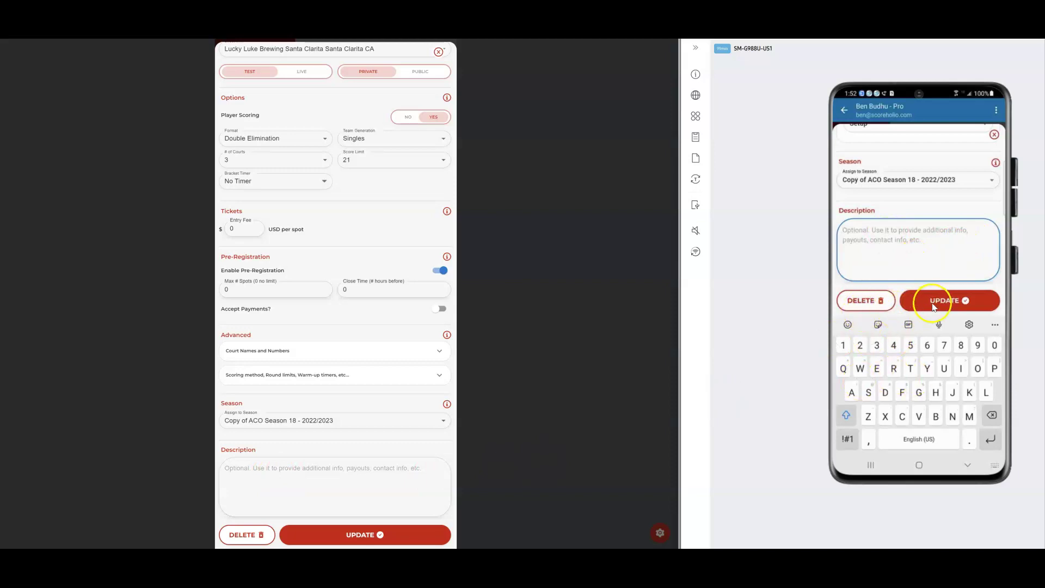
Save the ACO Tutorial edits with UPDATE and open its tournament summary
{"action": "left_click", "coordinate": [937, 301]}
{"action": "left_click", "coordinate": [364, 535]}
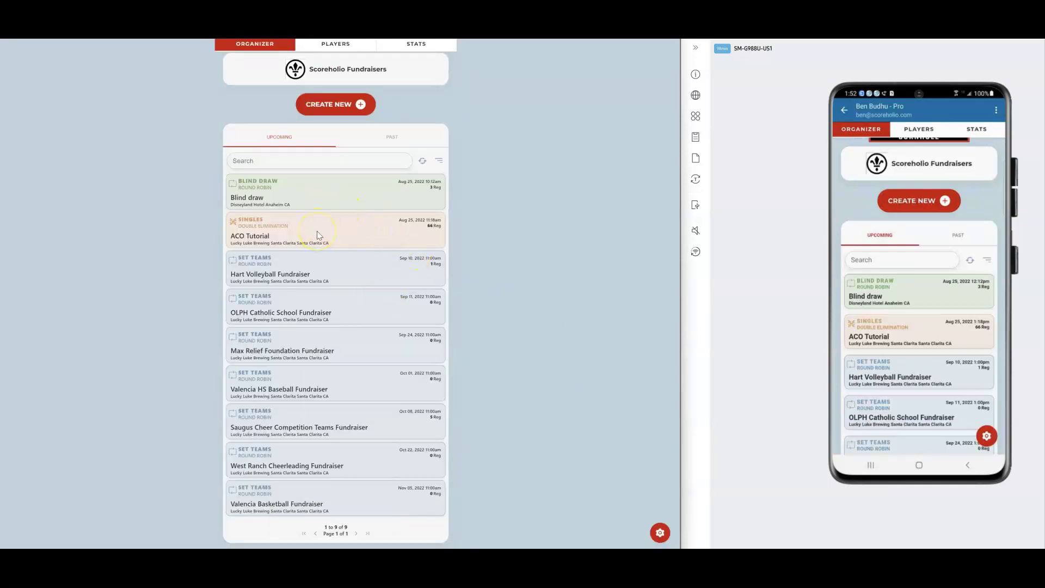
{"action": "left_click", "coordinate": [883, 330]}
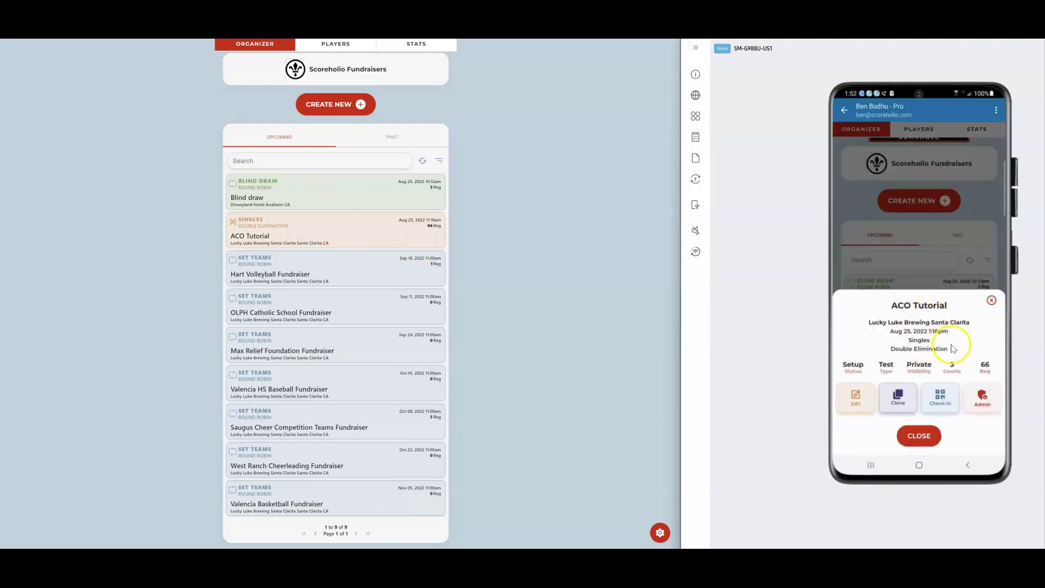
Open ACO Tutorial's check-in scanner with camera access and list its two paid pre-registered players
{"action": "left_click", "coordinate": [940, 399]}
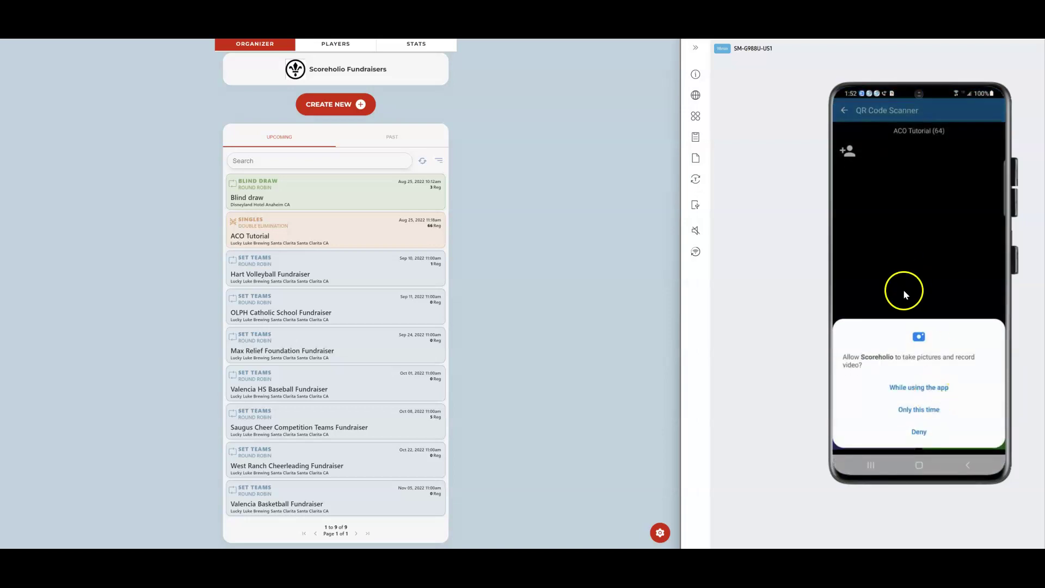
{"action": "left_click", "coordinate": [927, 390]}
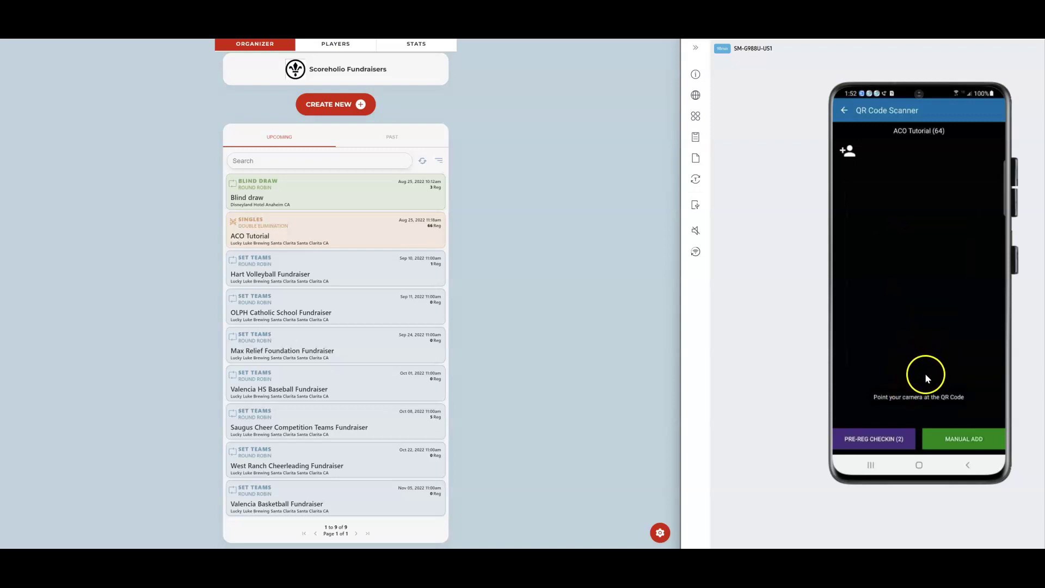
{"action": "left_click", "coordinate": [880, 441]}
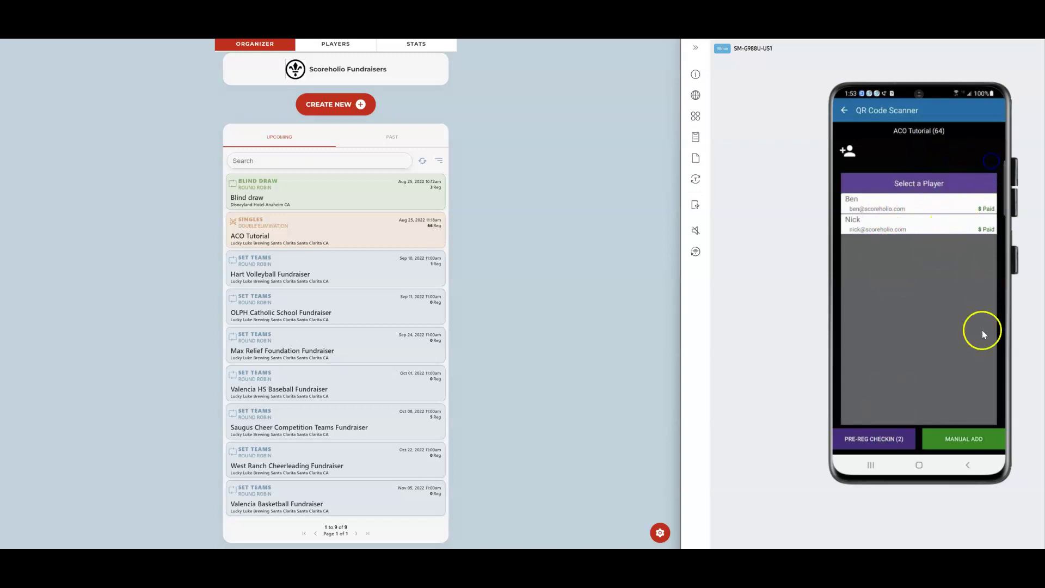
{"action": "left_click", "coordinate": [964, 437]}
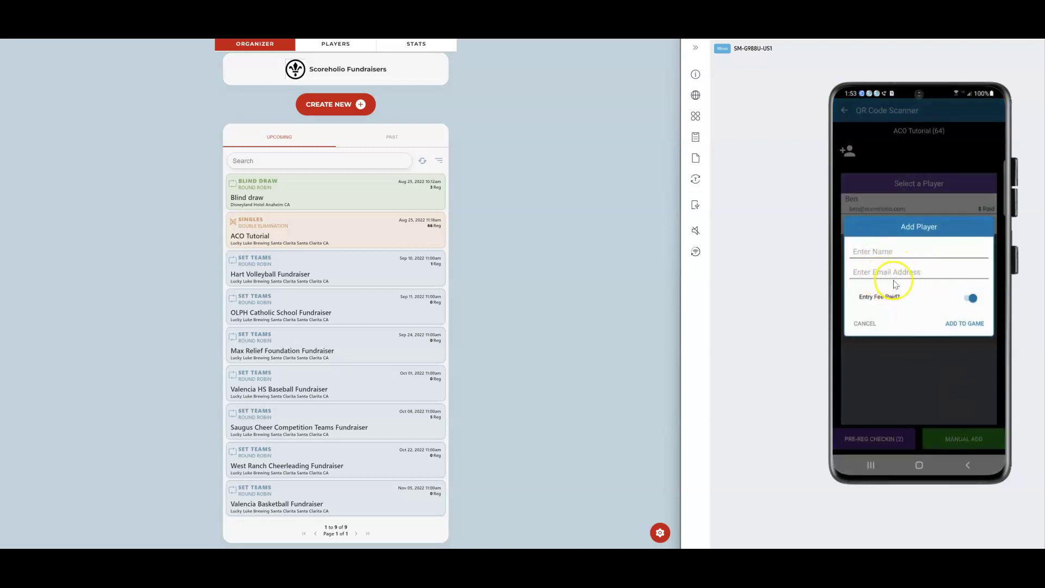
{"action": "left_click", "coordinate": [865, 322]}
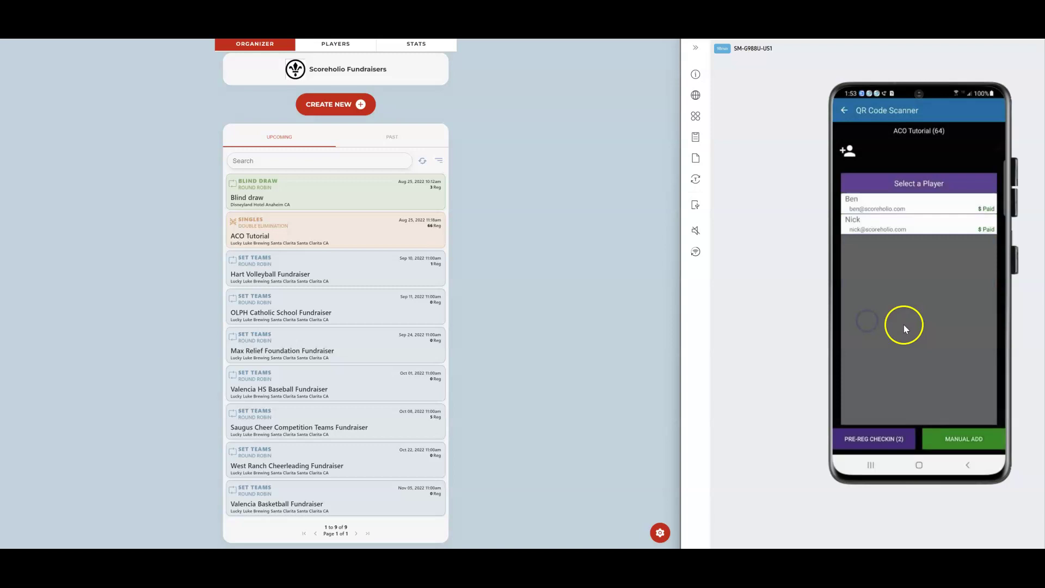